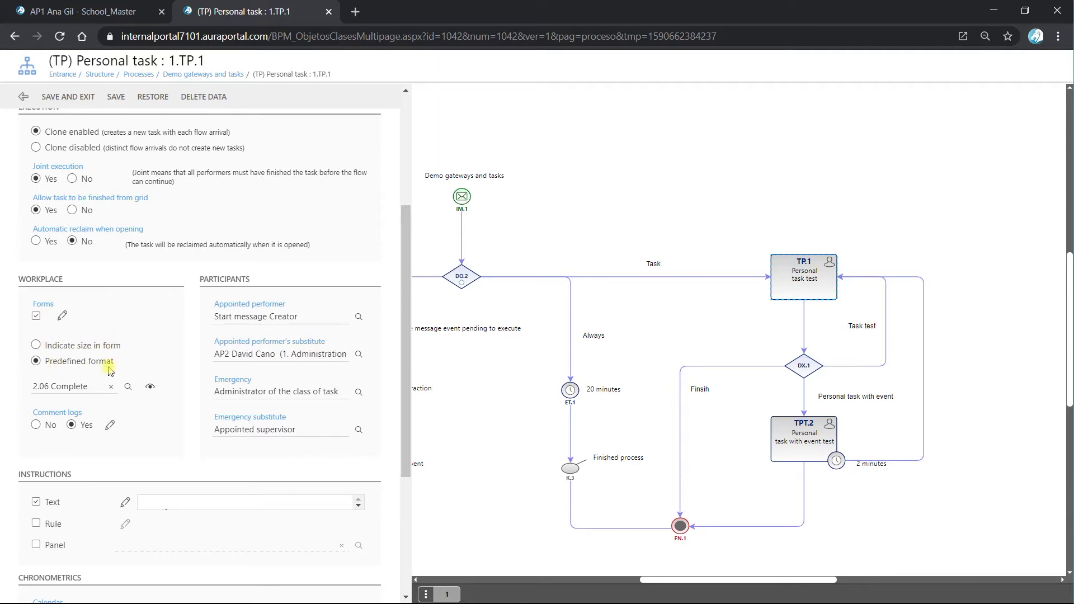
# - Save and close the personal task's settings and its process class
pyautogui.click(68, 382)
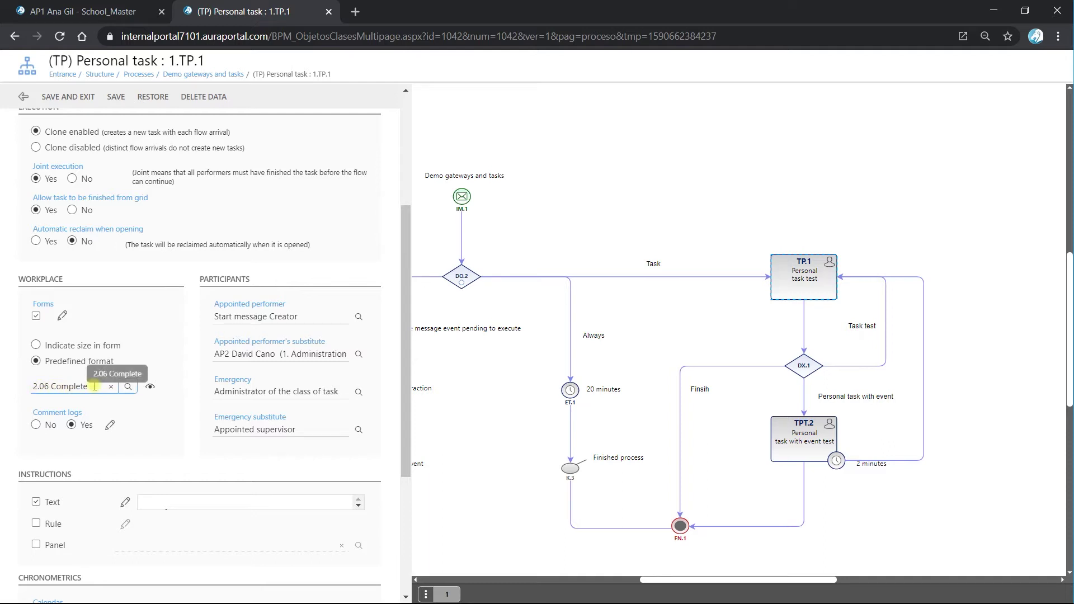
pyautogui.click(62, 100)
pyautogui.click(29, 98)
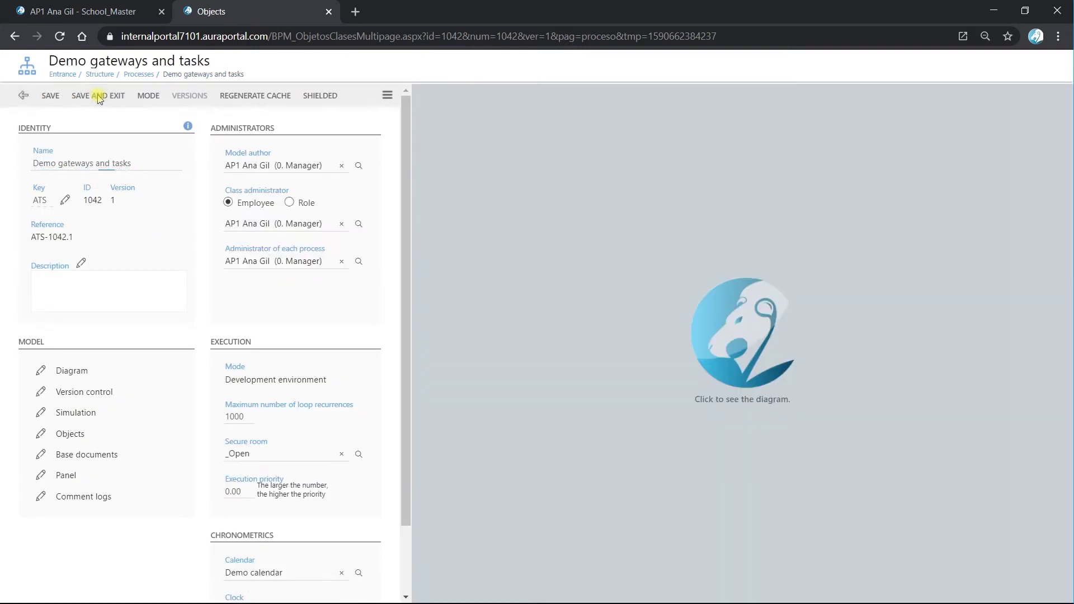
pyautogui.click(97, 101)
# - In the process environment settings, create a task window format named "Complete TEW demo" with base 1900 px and height 800 px
pyautogui.click(46, 410)
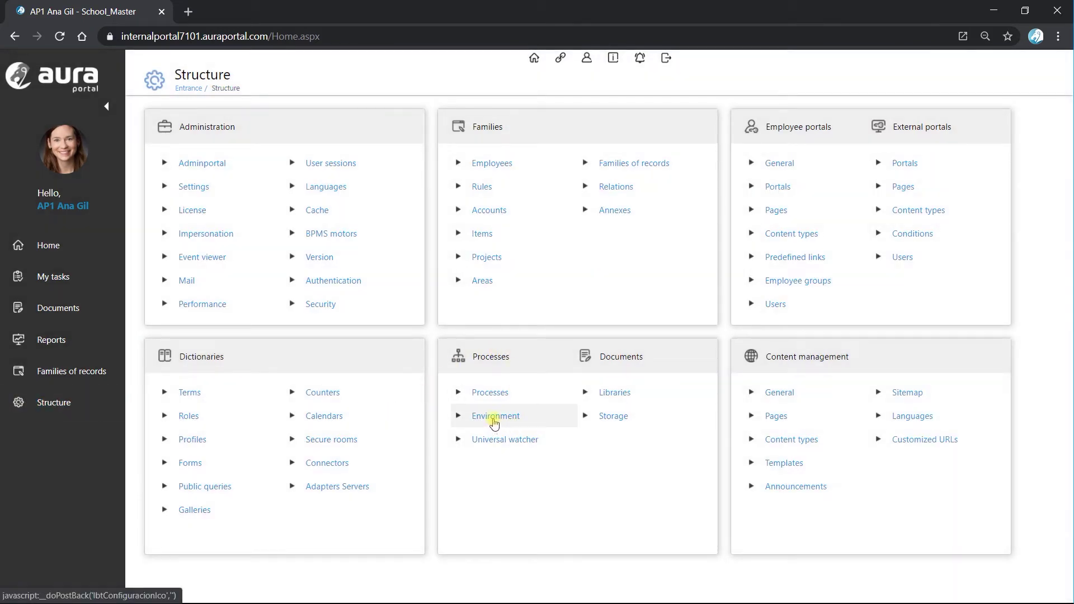
pyautogui.click(494, 420)
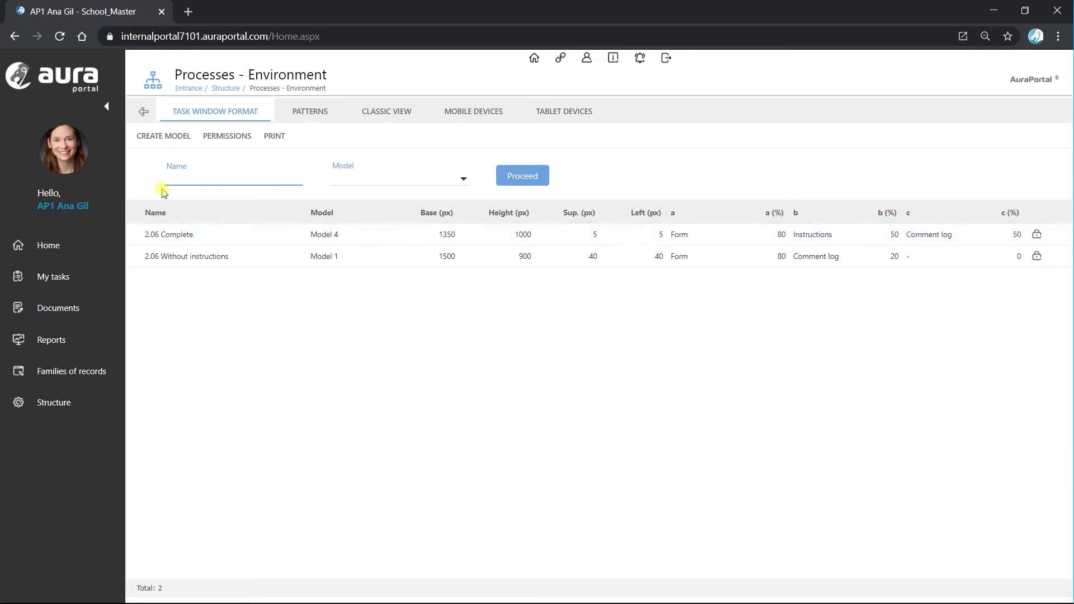
pyautogui.click(160, 137)
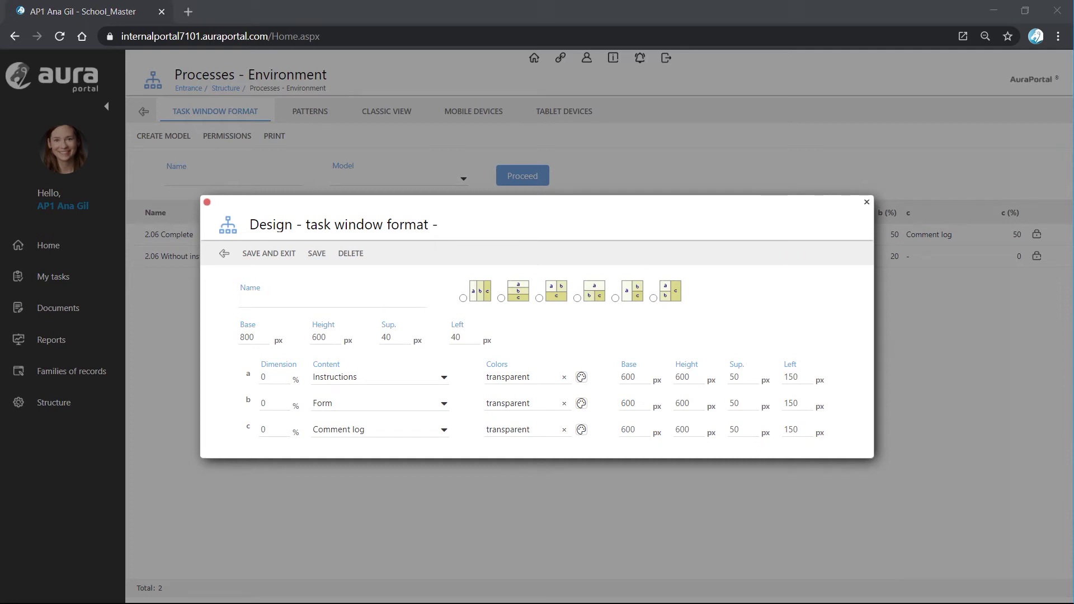
pyautogui.click(267, 301)
pyautogui.write('Complete TEW demo')
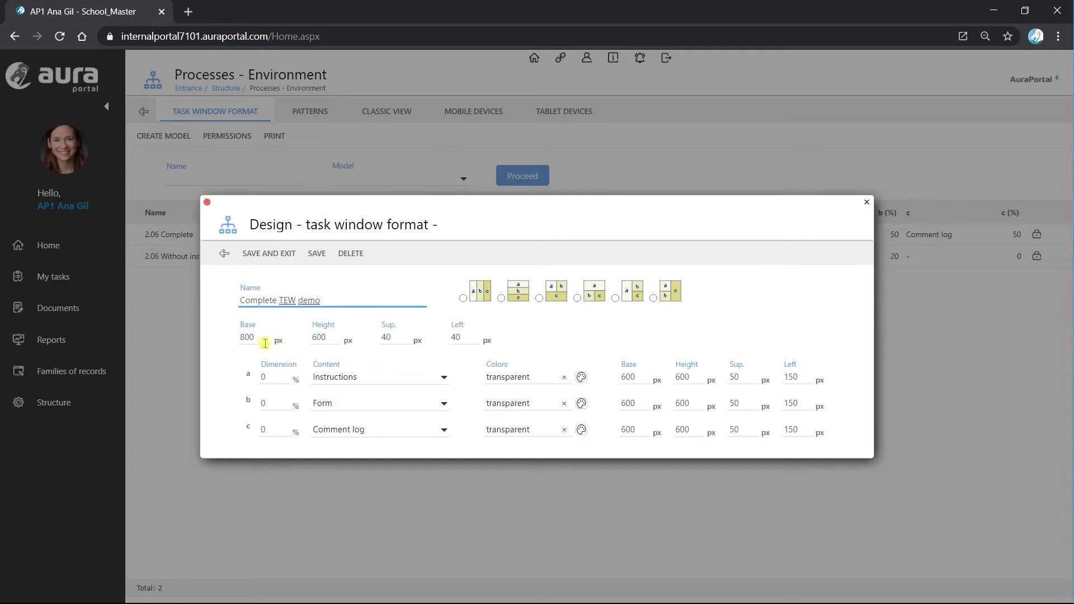
pyautogui.moveTo(252, 338); pyautogui.dragTo(241, 338)
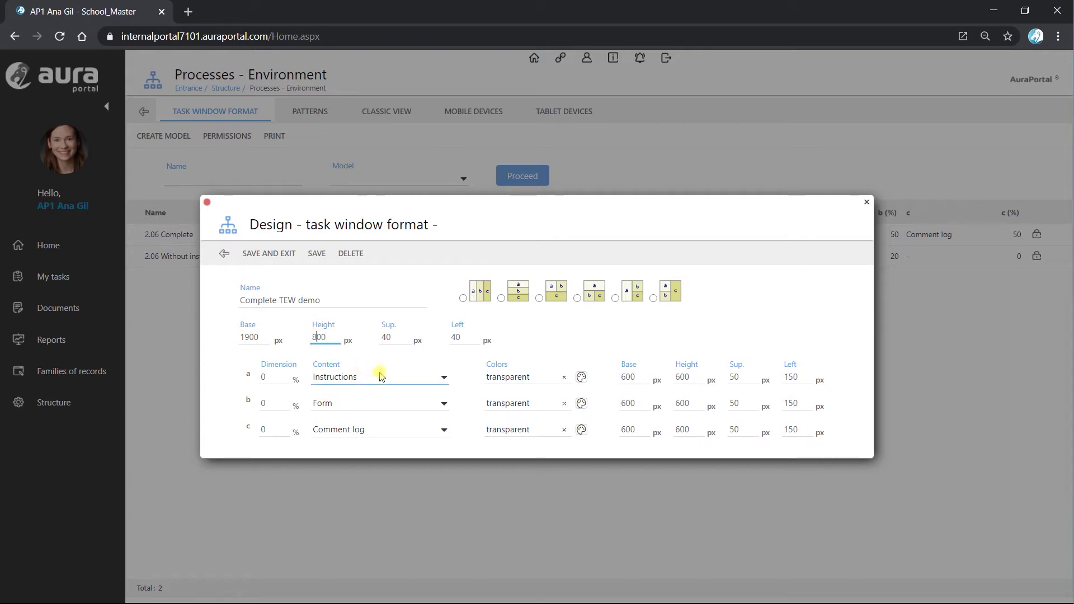
# - Set section a of the task window format to show the Form at a dimension of 70%
pyautogui.click(444, 379)
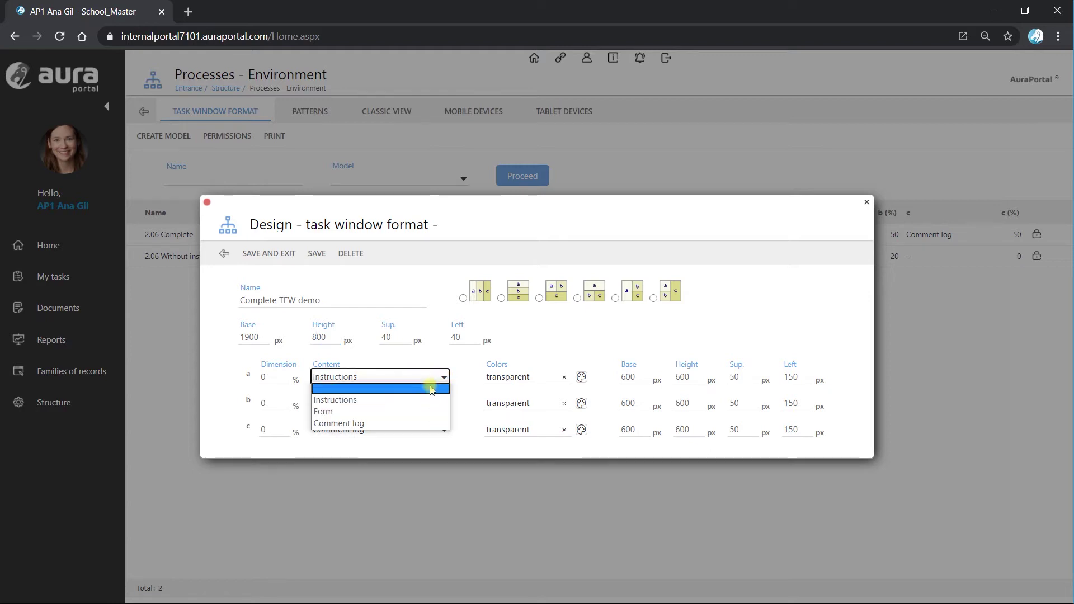
pyautogui.click(444, 379)
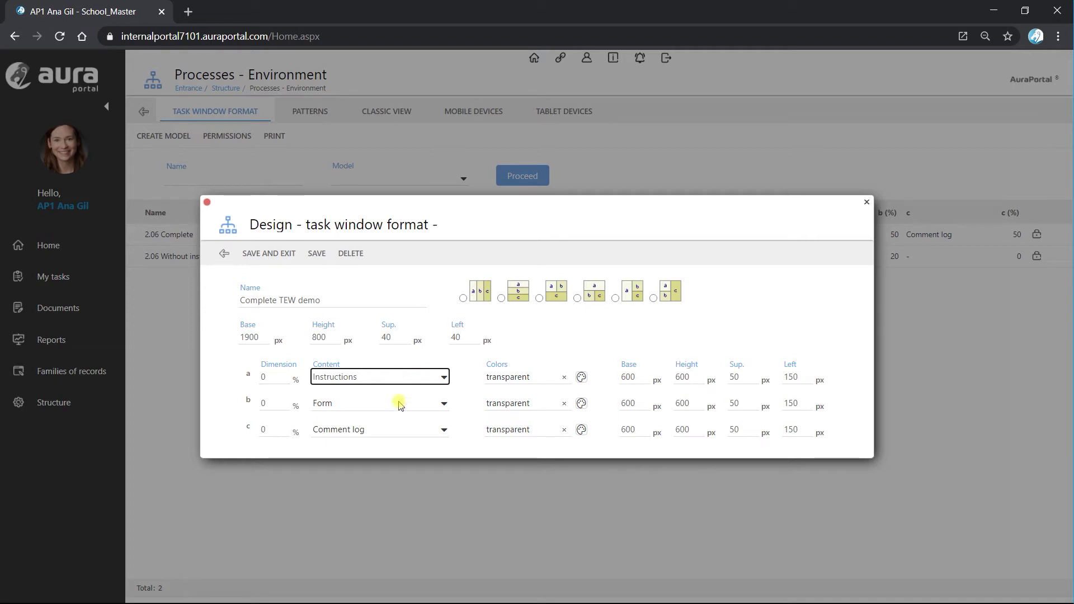
pyautogui.click(446, 379)
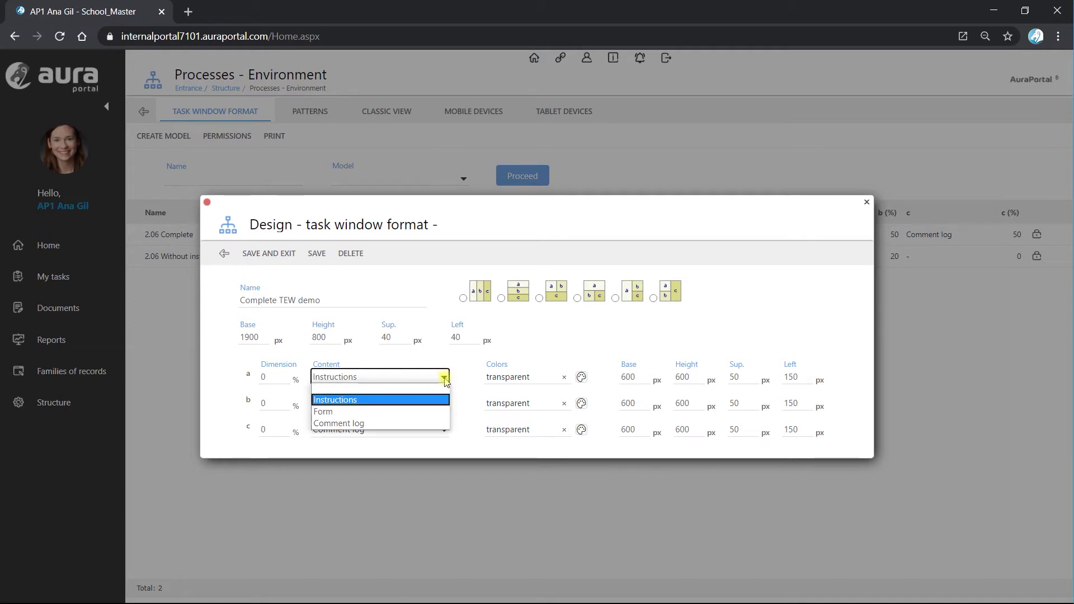
pyautogui.click(410, 412)
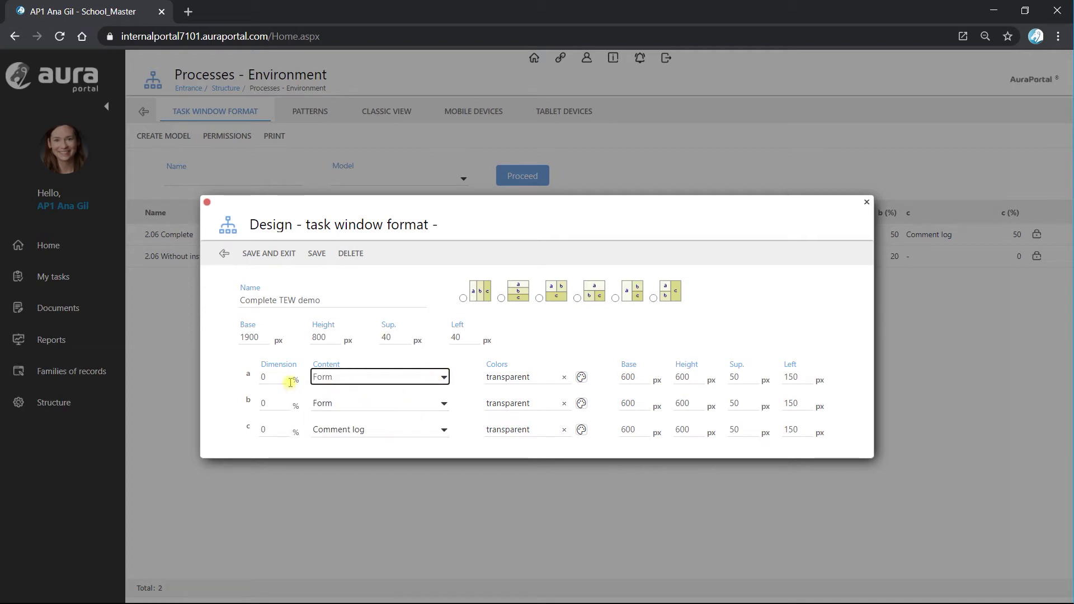
pyautogui.click(261, 378)
pyautogui.write('7')
# - Assign Instructions to section b at 30% and set section c, the Comment log, to 40%
pyautogui.click(442, 403)
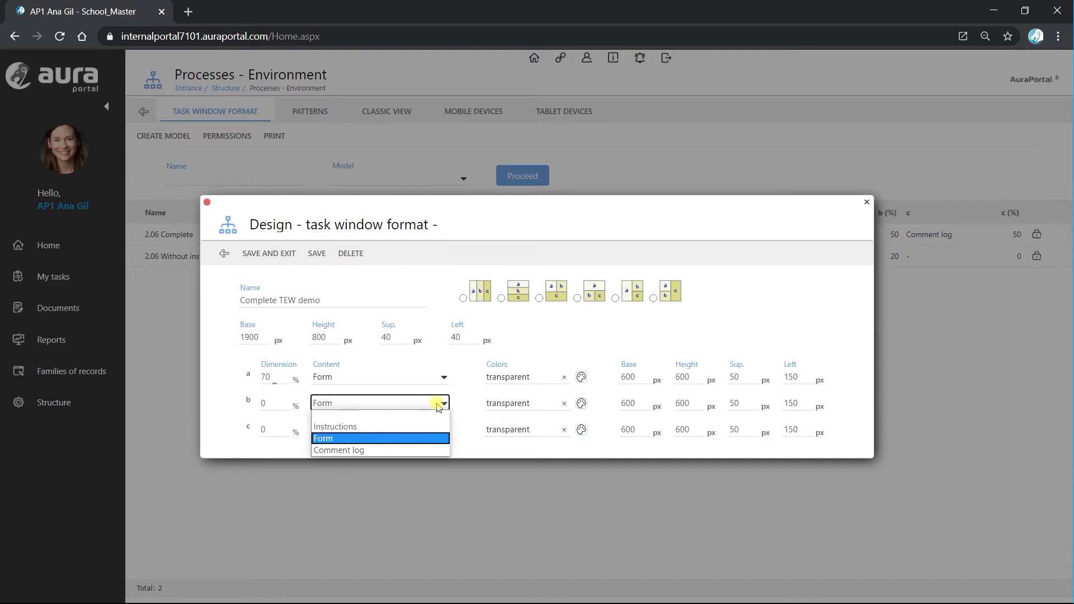
pyautogui.click(396, 426)
pyautogui.click(271, 409)
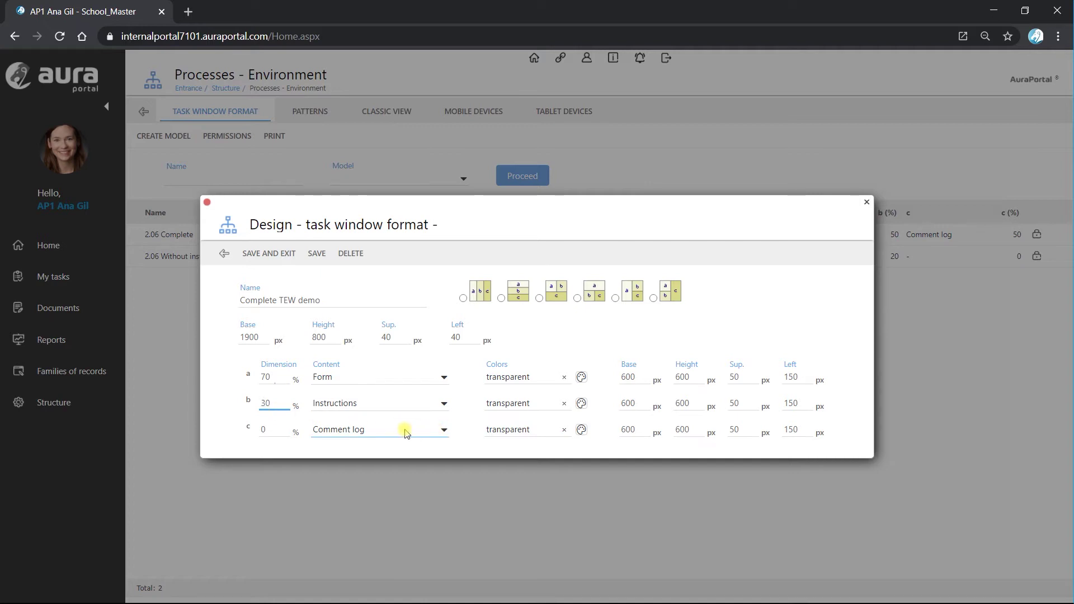
pyautogui.click(263, 430)
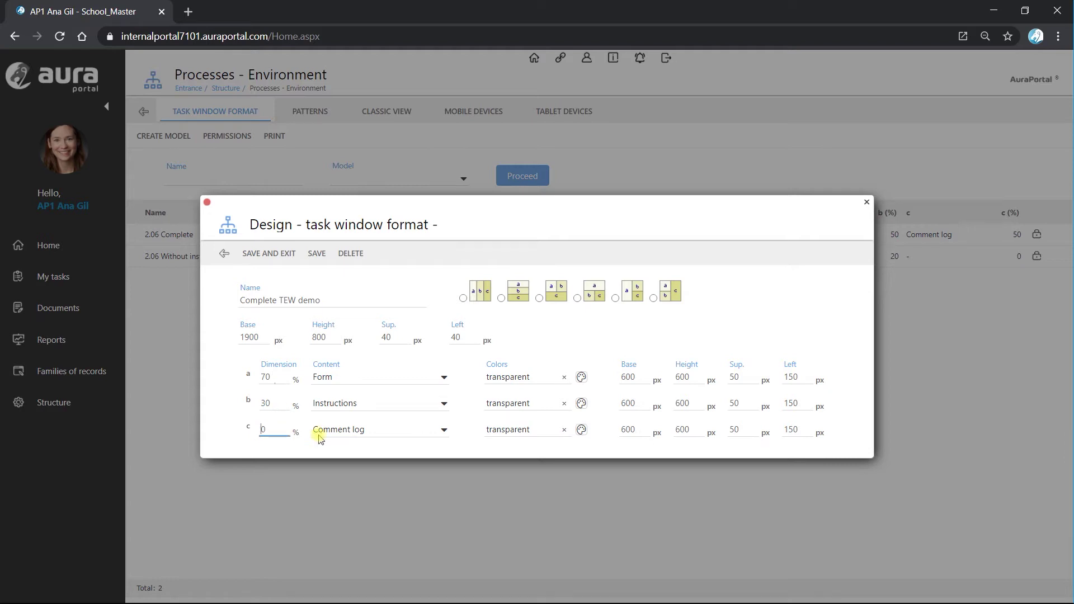
pyautogui.write('4')
# - Choose the Model 5 layout, correct section c's dimension to 70%, and save and close the format
pyautogui.click(618, 299)
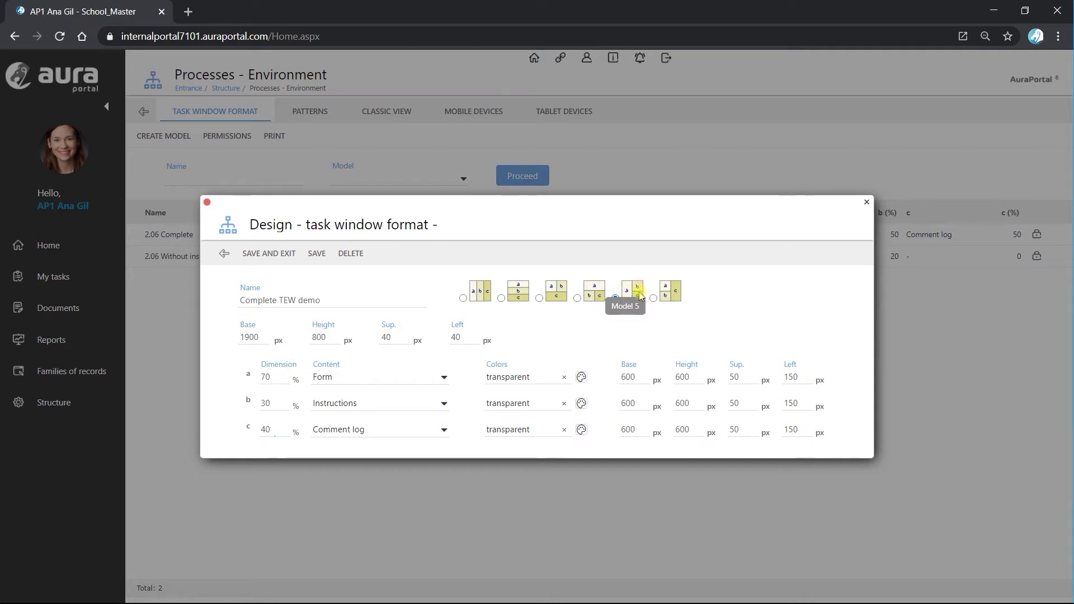
pyautogui.click(316, 255)
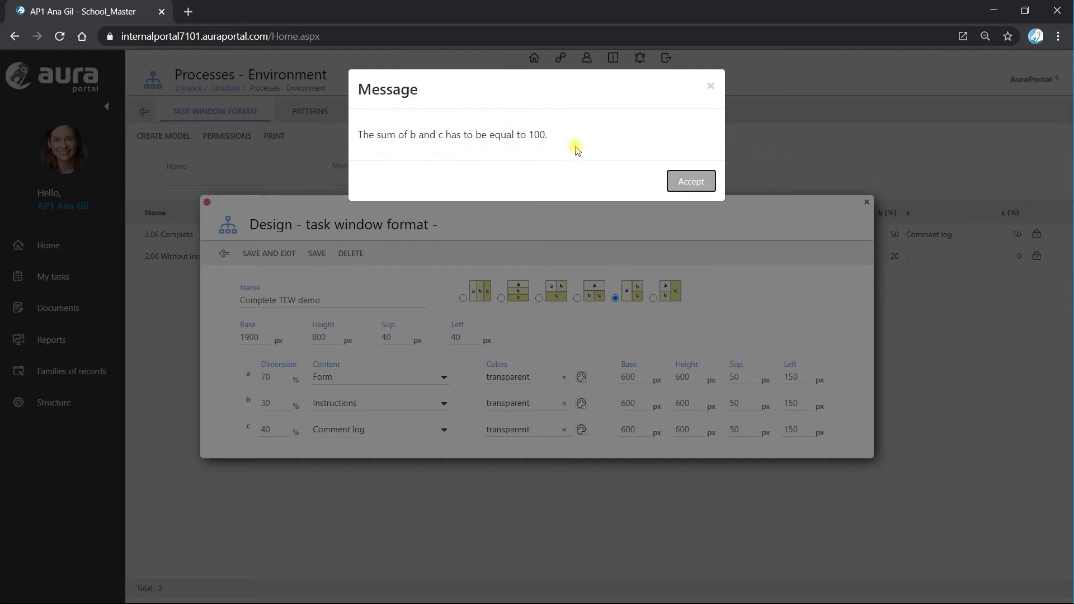
pyautogui.click(691, 181)
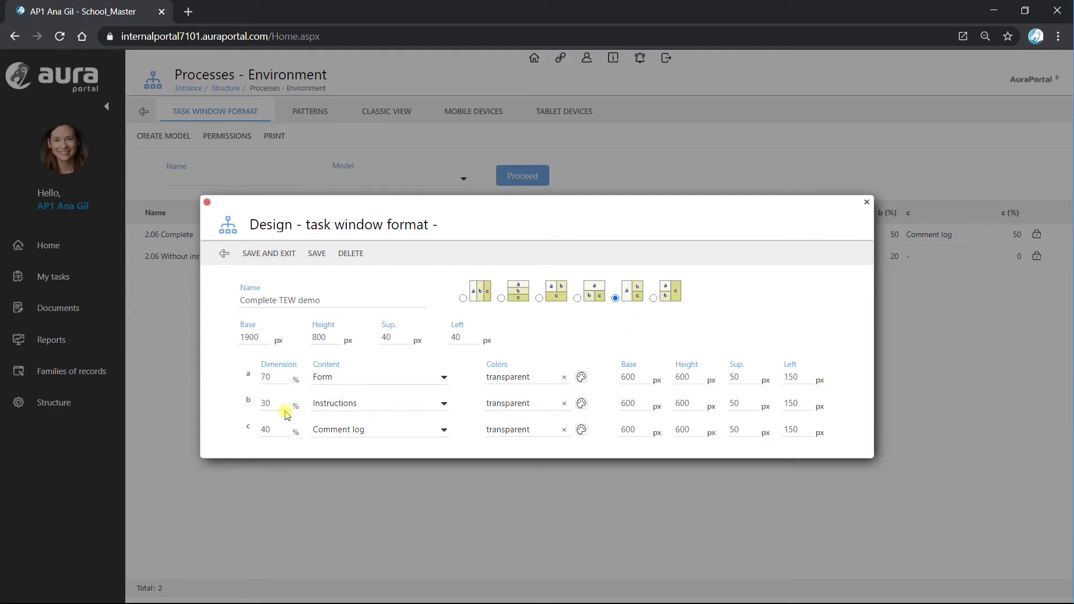
pyautogui.click(272, 428)
pyautogui.click(285, 255)
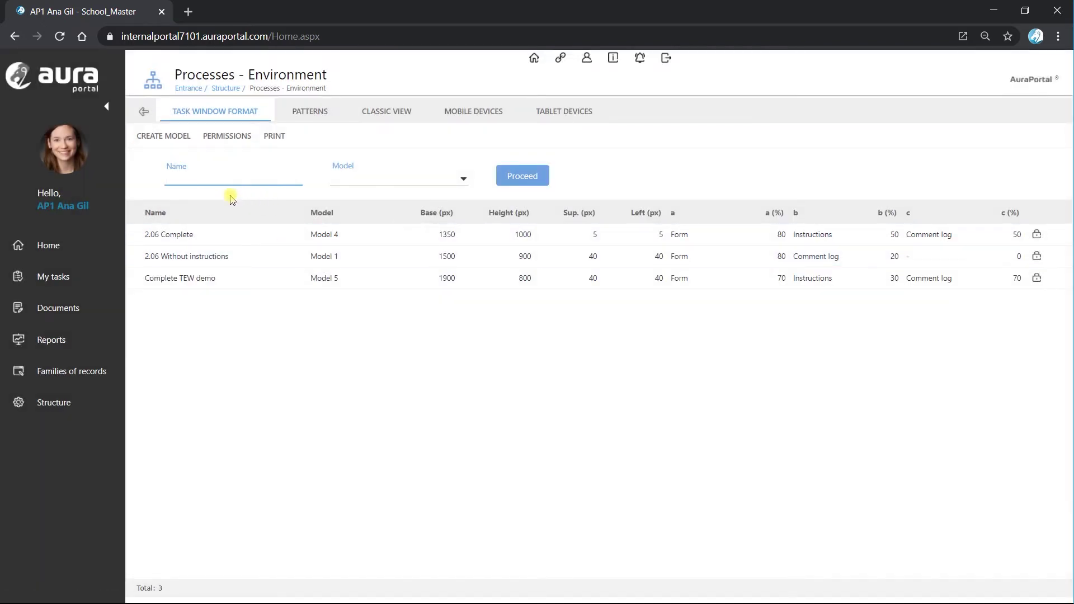
# - Reopen the "Demo gateways and tasks" process class and open personal task TP.1 from its diagram
pyautogui.click(48, 403)
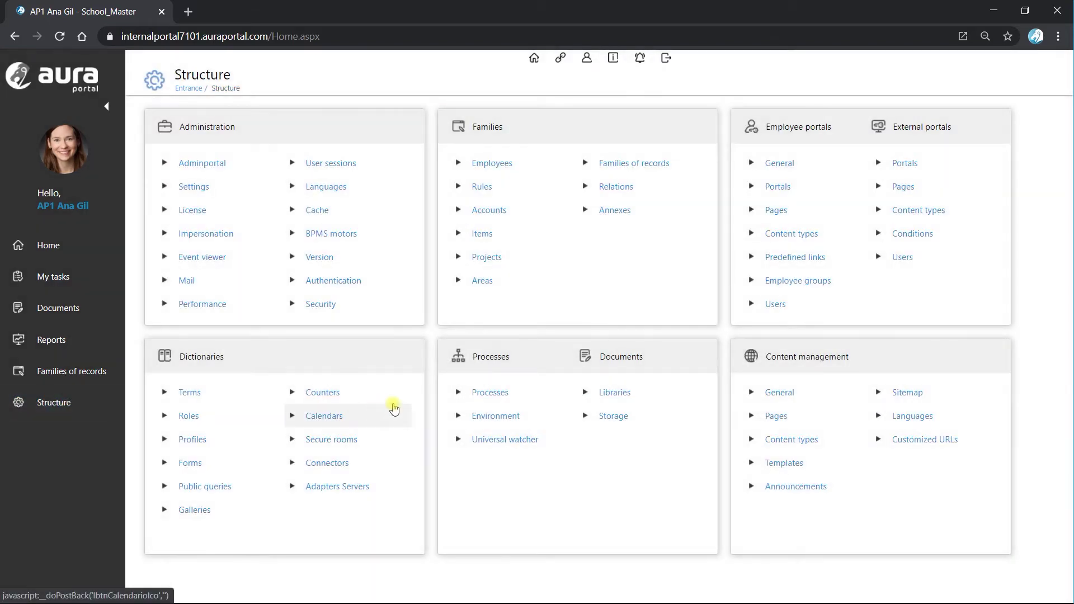
pyautogui.click(488, 393)
pyautogui.scroll(-6, 329, 434)
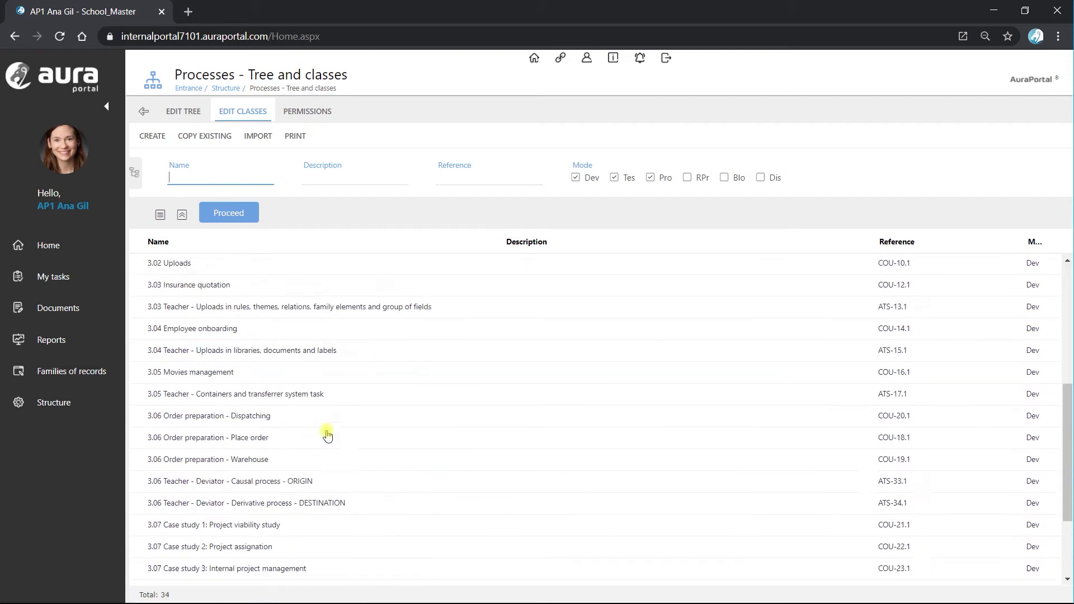
pyautogui.click(233, 529)
pyautogui.click(719, 320)
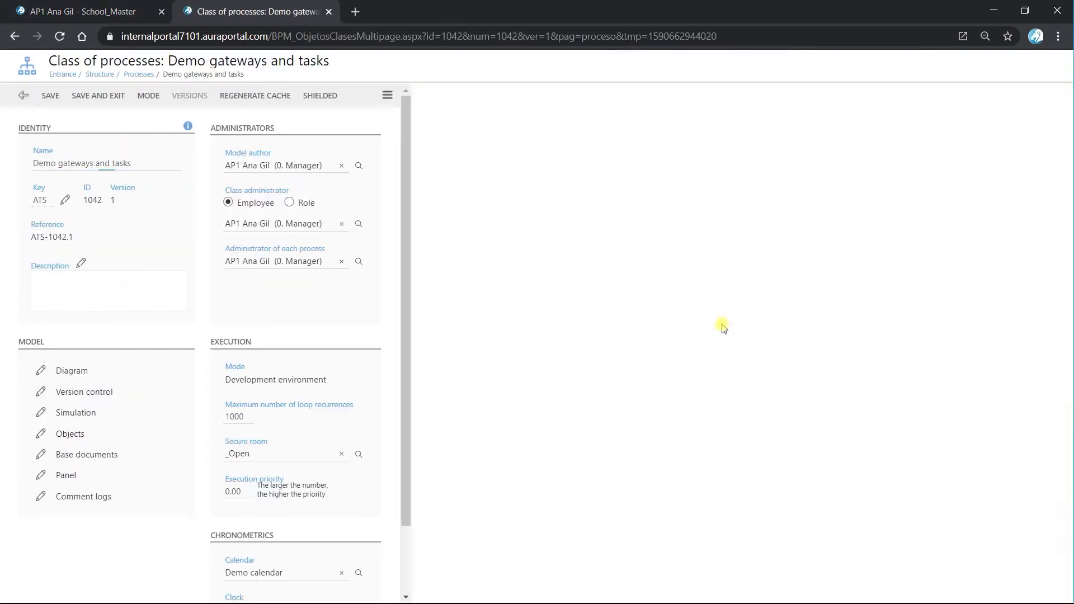
pyautogui.click(805, 289)
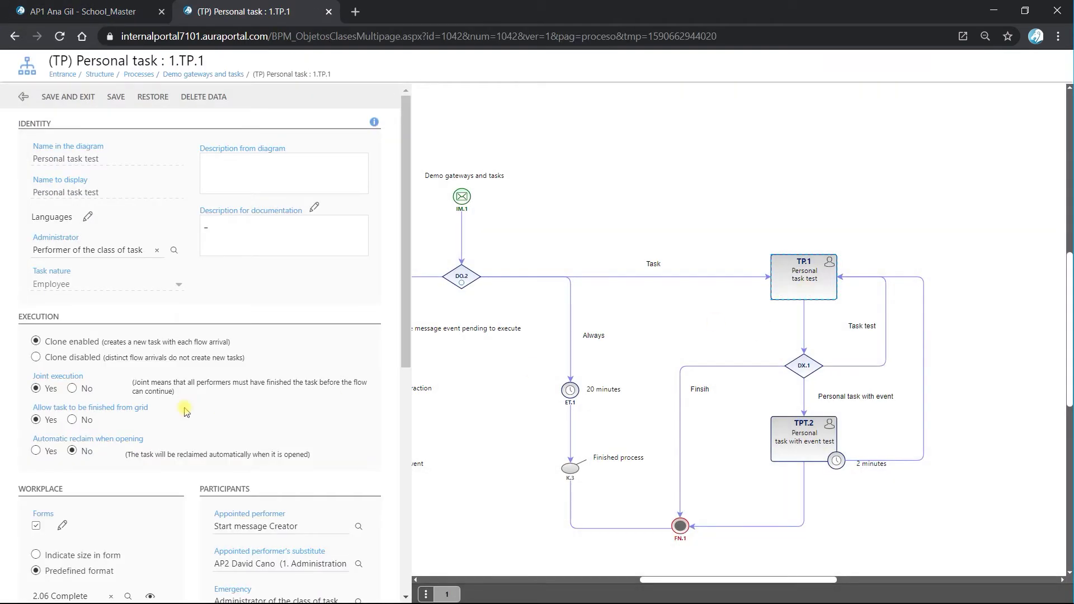
# - Replace the task's predefined window format with "Complete TEW demo" and save the task
pyautogui.scroll(-4, 184, 407)
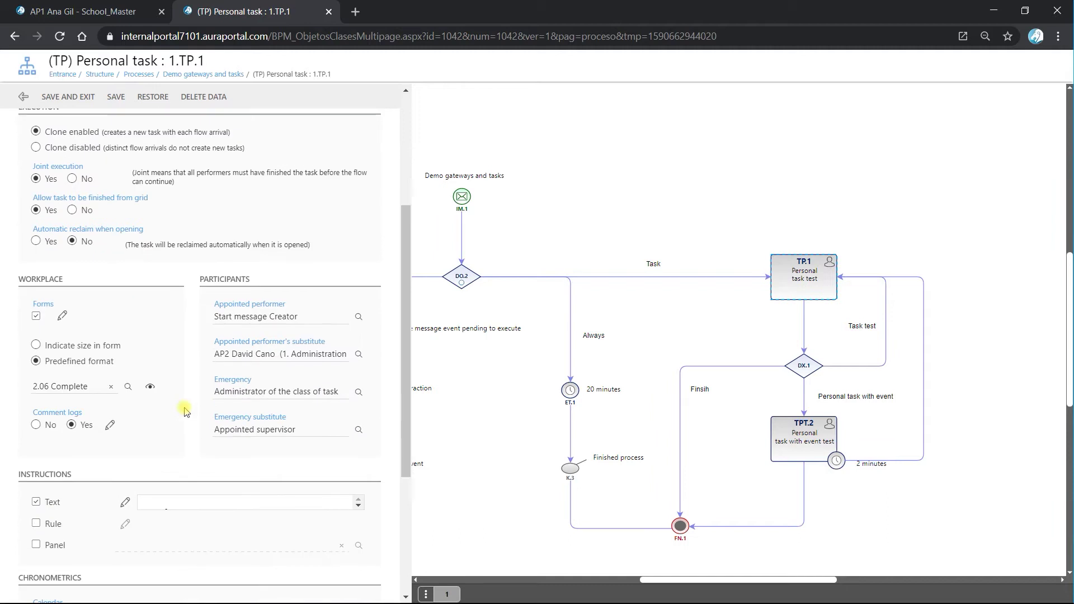
pyautogui.click(109, 388)
pyautogui.click(128, 387)
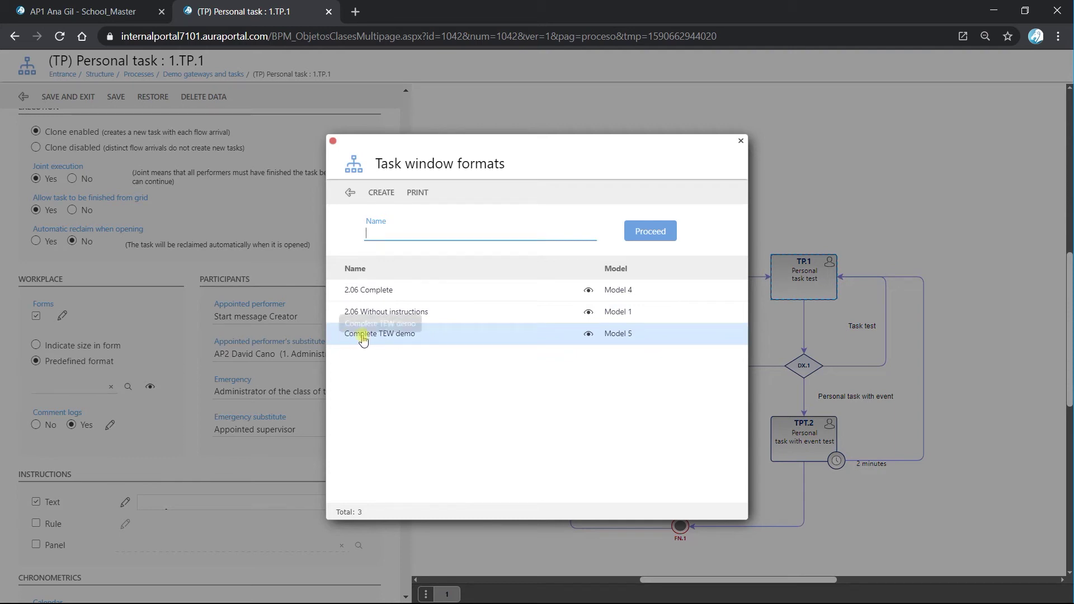
pyautogui.click(405, 336)
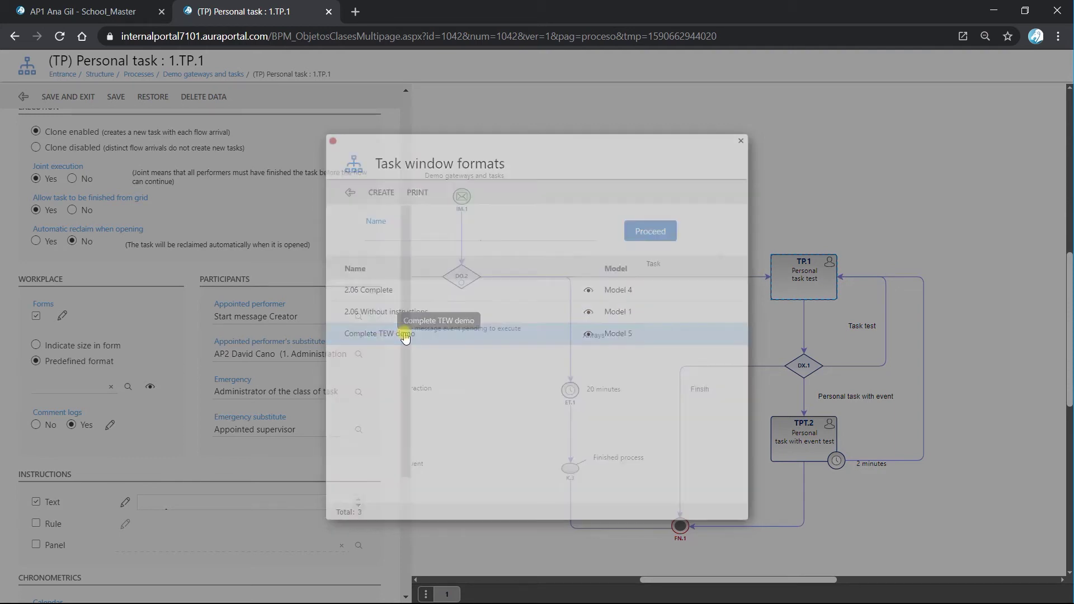
pyautogui.click(116, 97)
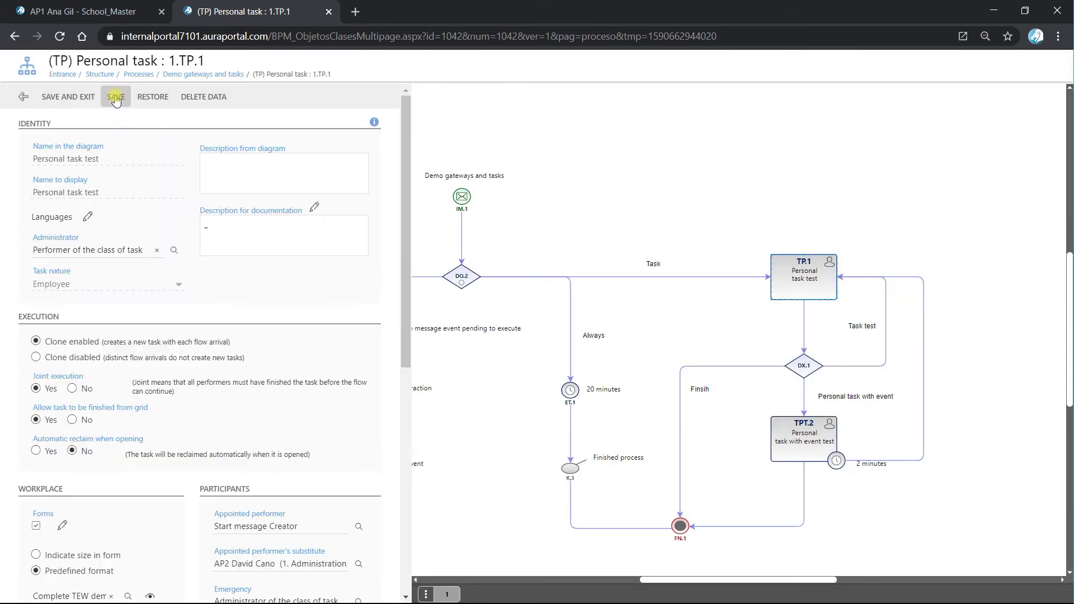
pyautogui.scroll(-3, 121, 358)
pyautogui.scroll(-1, 120, 358)
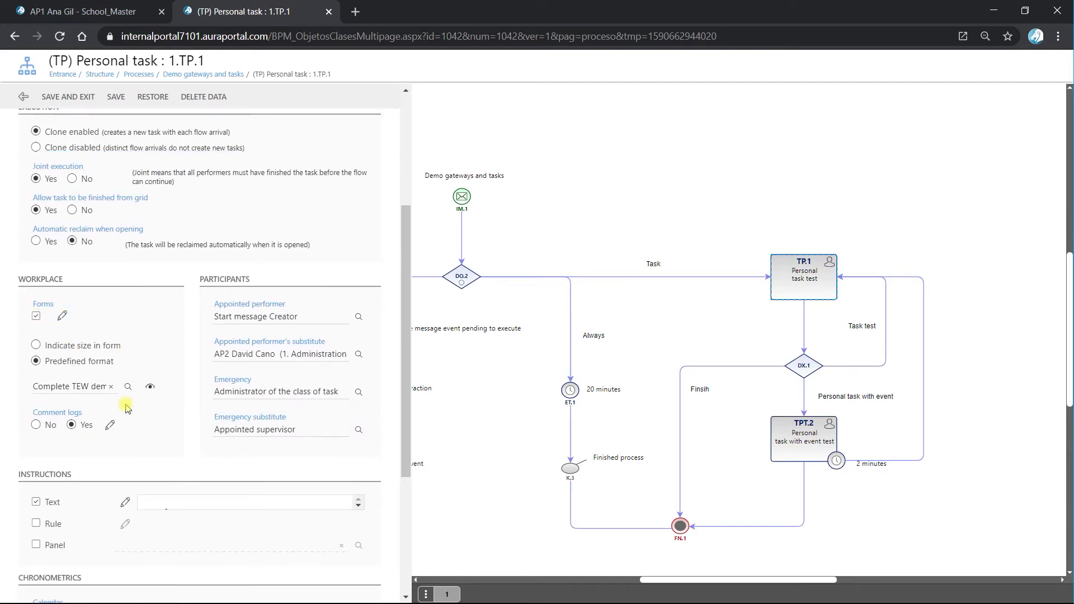
# - Replace the task's instructions text with the lines "1 – Open", "2 – Manage" and "3 – Finish", and save it
pyautogui.scroll(-2, 82, 391)
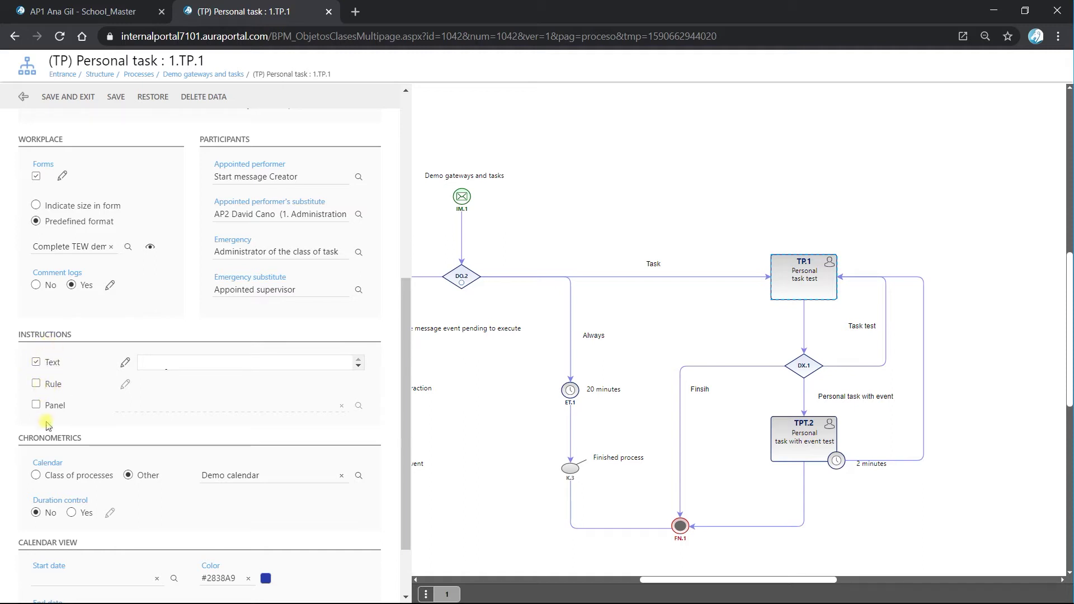
pyautogui.click(124, 363)
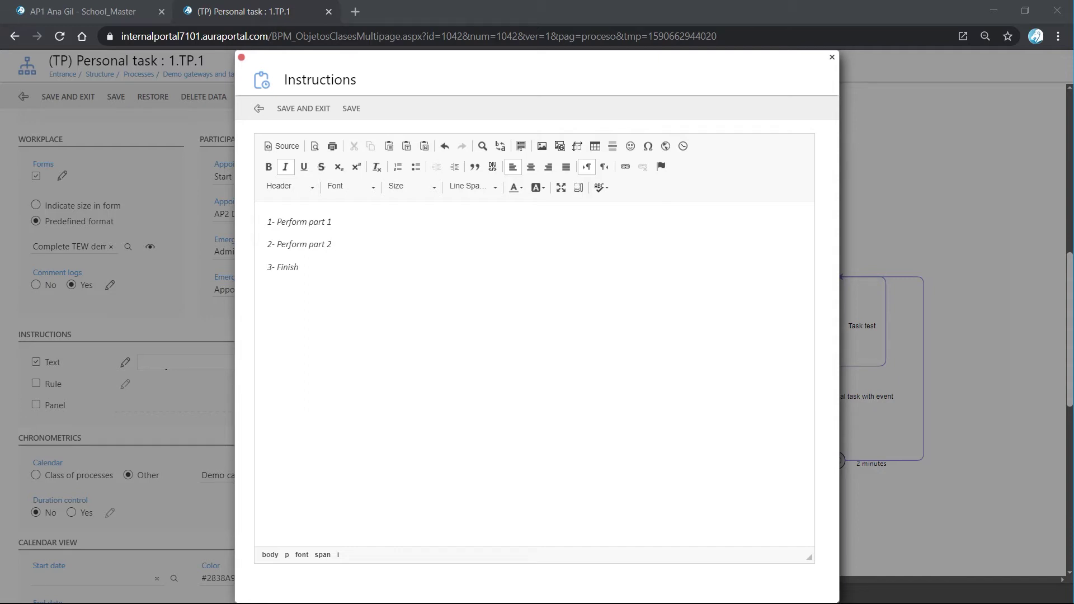
pyautogui.moveTo(307, 271); pyautogui.dragTo(267, 219)
pyautogui.write('1 – Open 2 – Manage 3 – Finish')
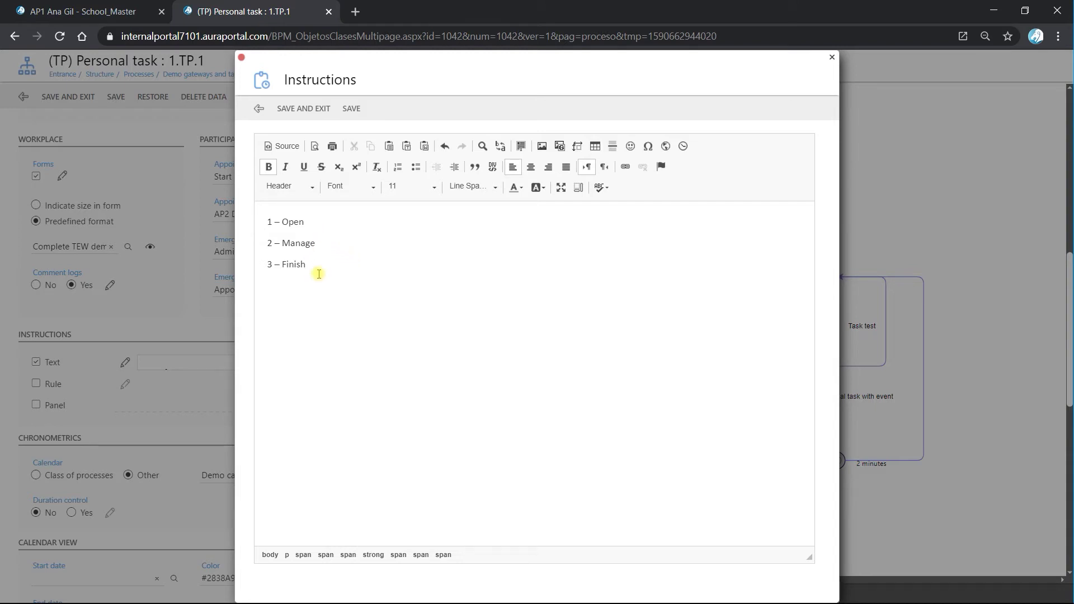
pyautogui.click(308, 110)
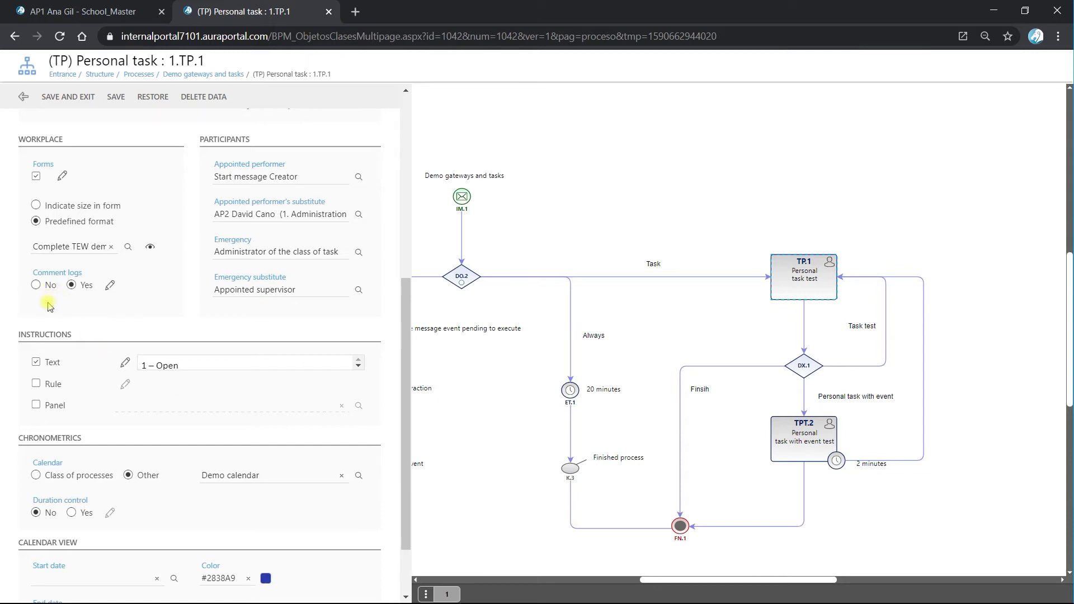
# - Create a comment log named "Comment log demo" from the personal task's comment log settings and save it
pyautogui.click(111, 287)
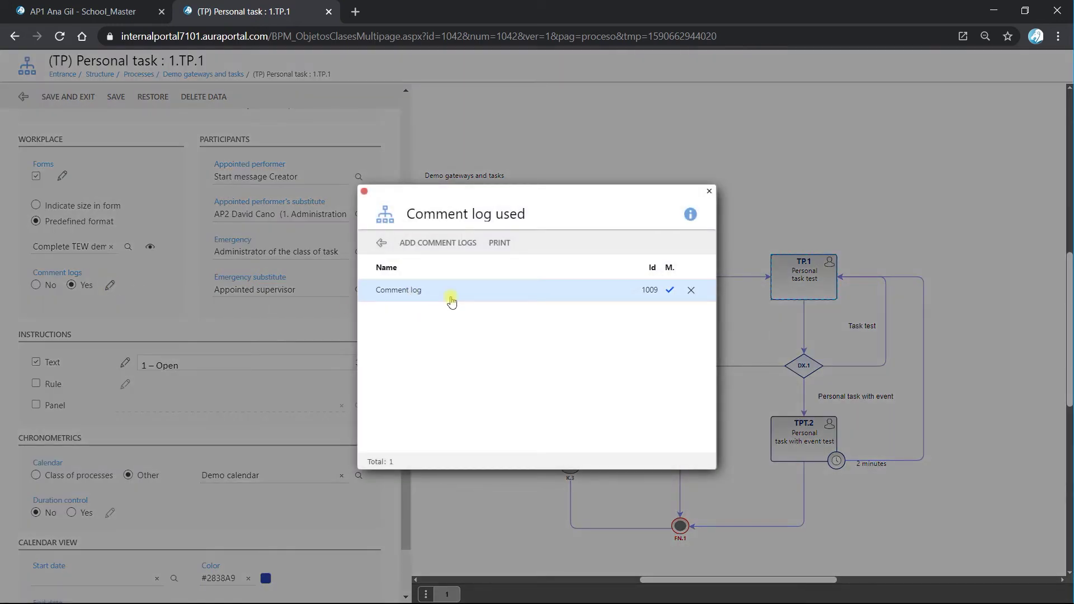
pyautogui.click(453, 247)
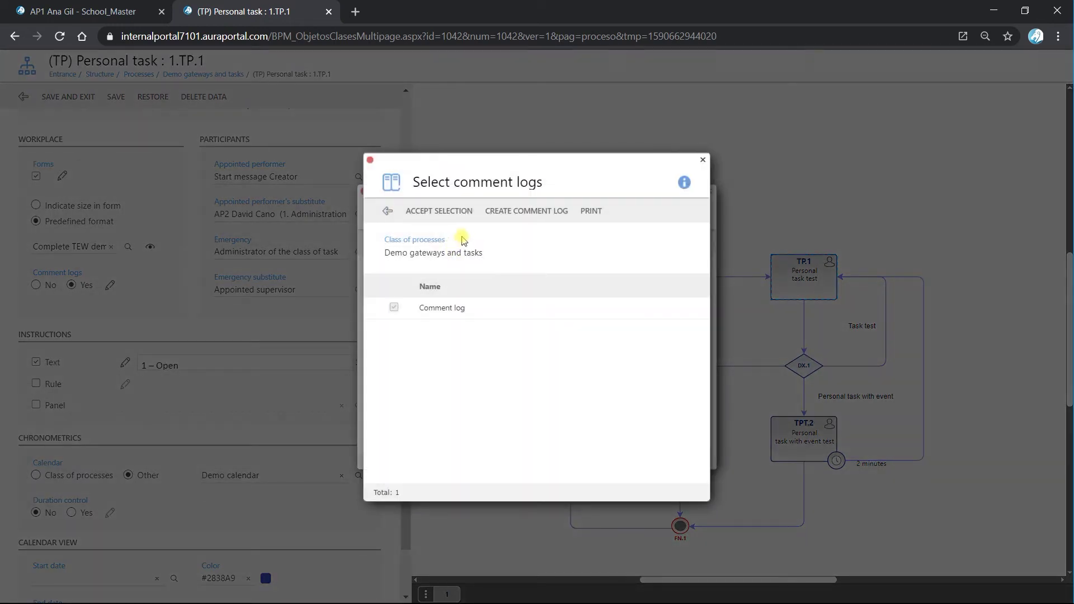
pyautogui.click(537, 212)
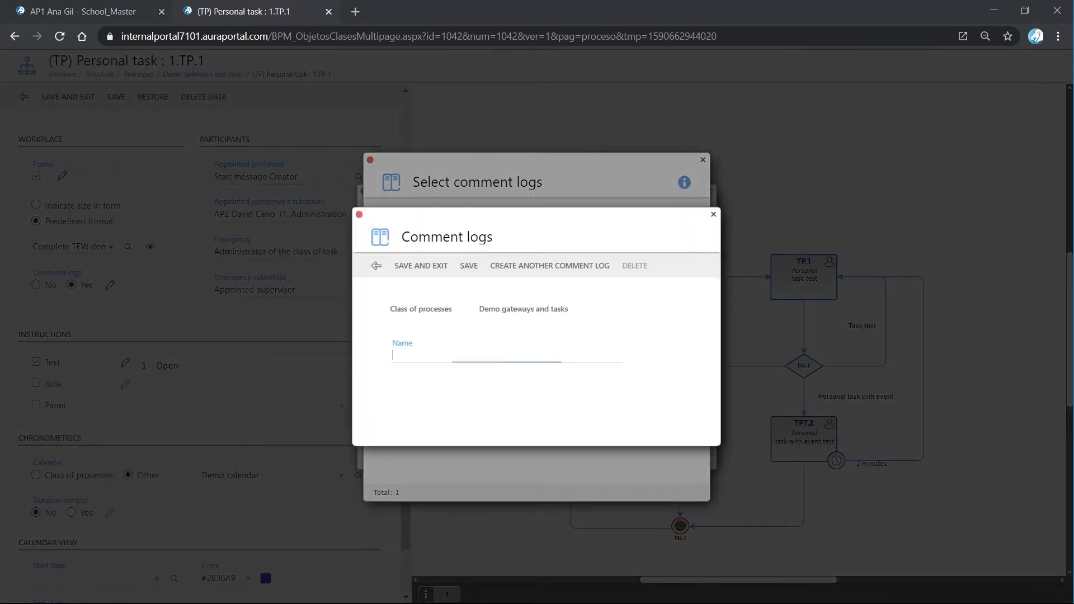
pyautogui.write('Comment log demo')
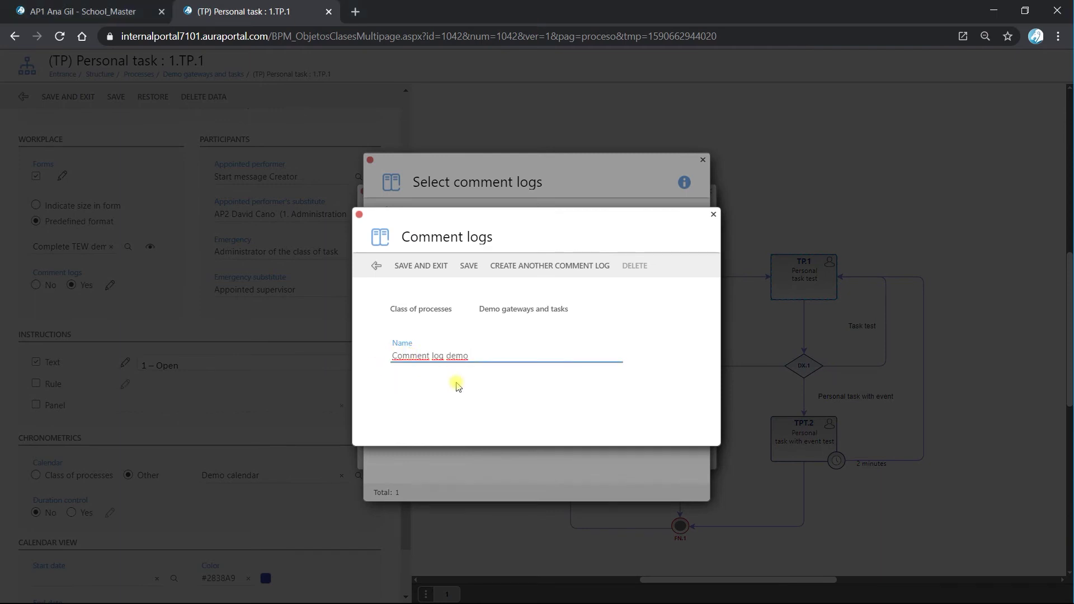
pyautogui.click(468, 266)
pyautogui.click(442, 266)
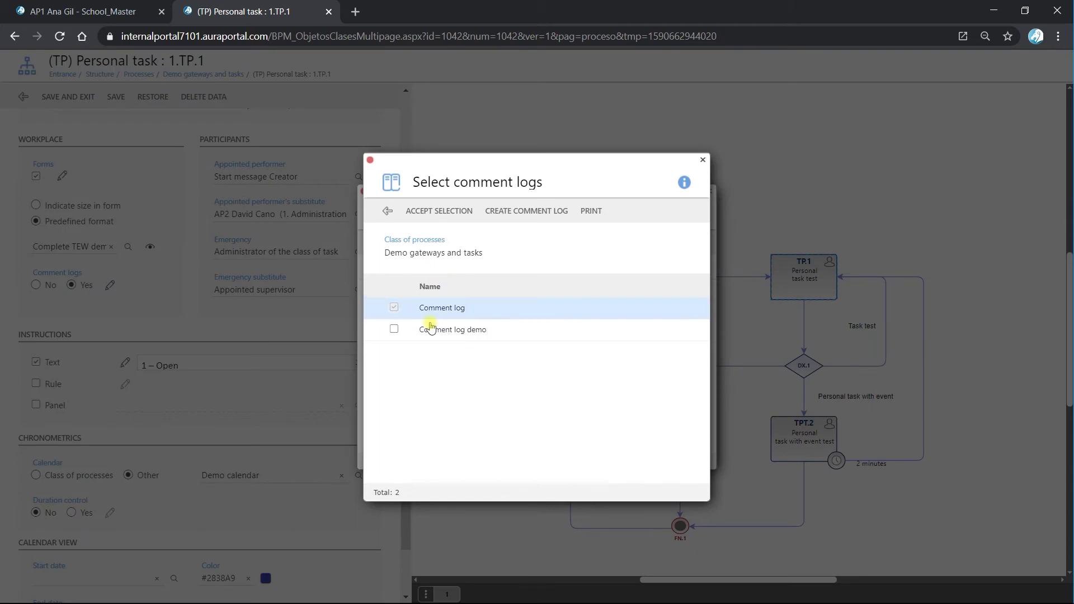
# - Add "Comment log demo" to the comment logs used by the task and mark it as the M. log
pyautogui.click(394, 330)
pyautogui.click(429, 218)
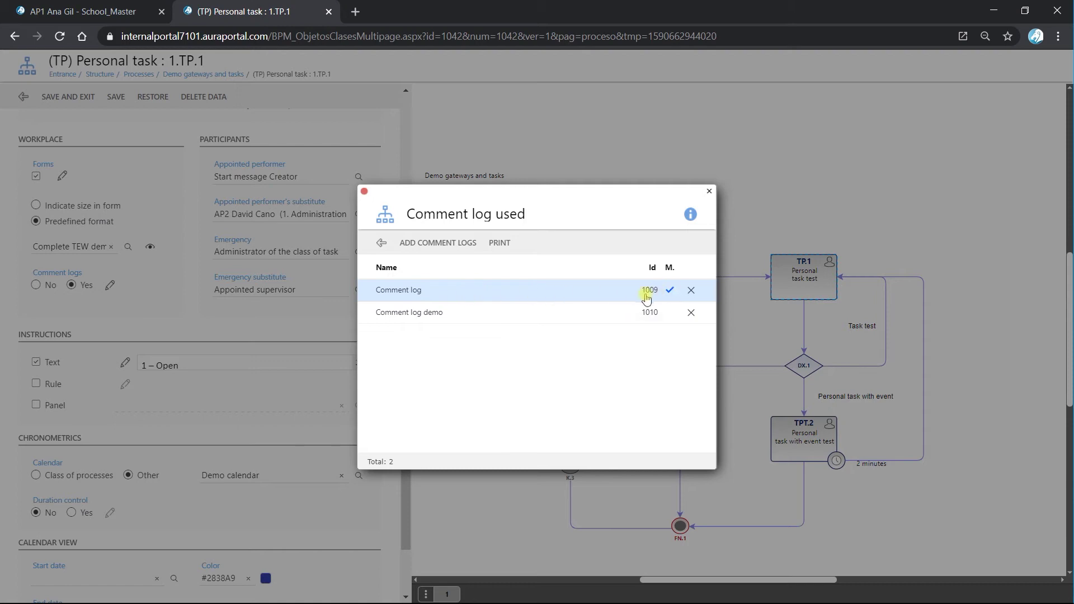
pyautogui.click(669, 313)
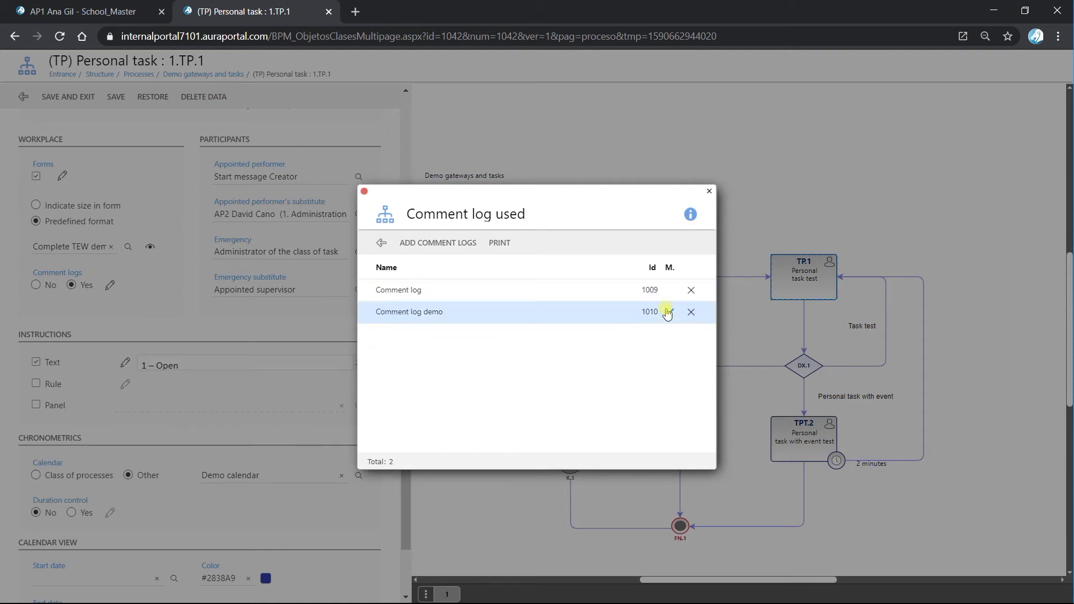
# - Remove the old "Comment log" from the task's used comment logs, and save and close the task
pyautogui.click(691, 291)
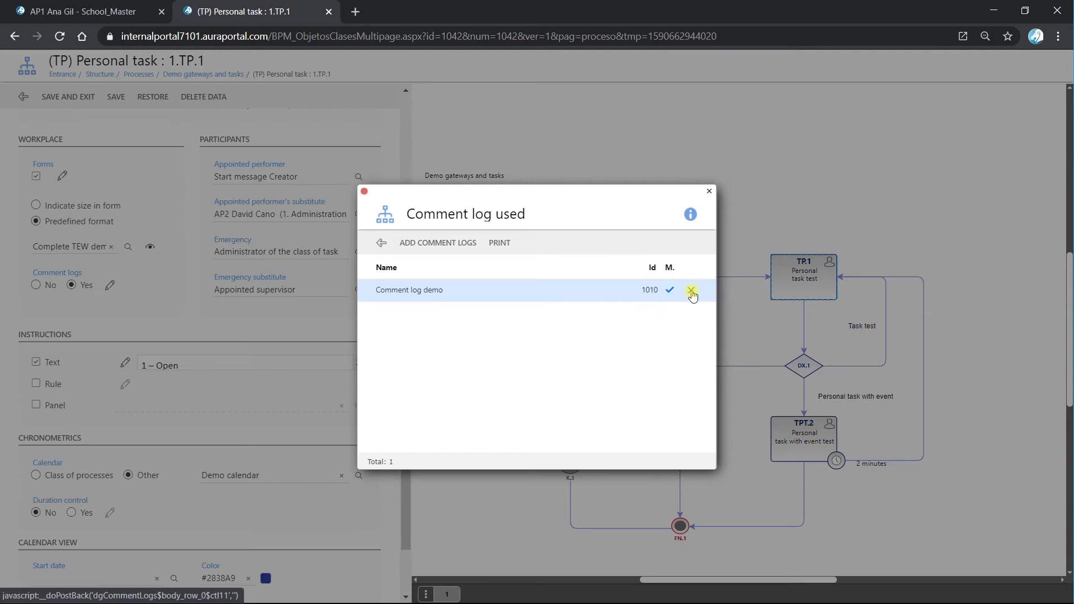
pyautogui.click(380, 242)
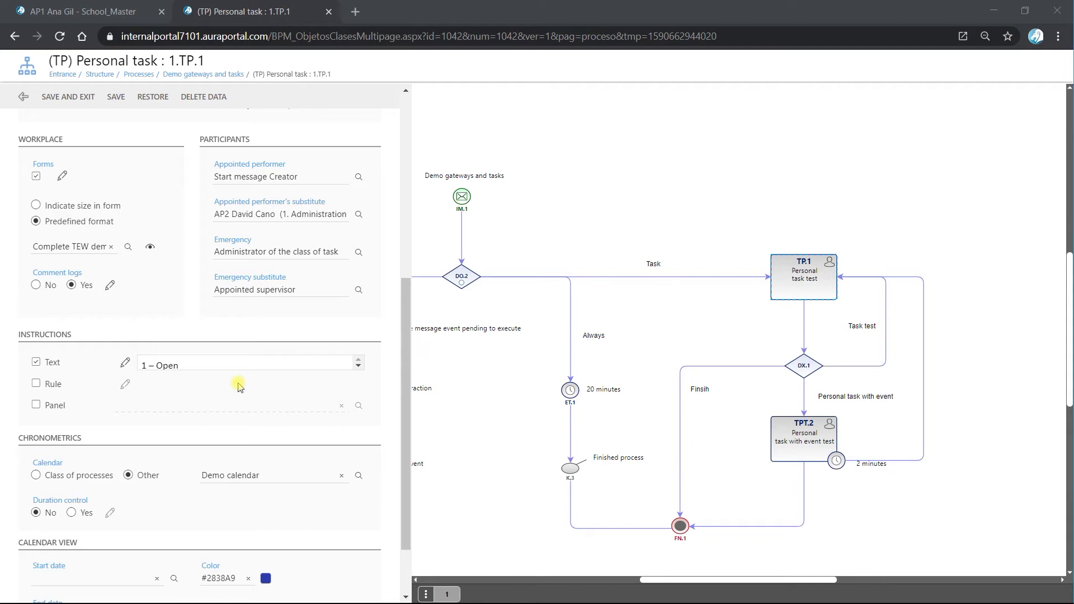
pyautogui.click(115, 98)
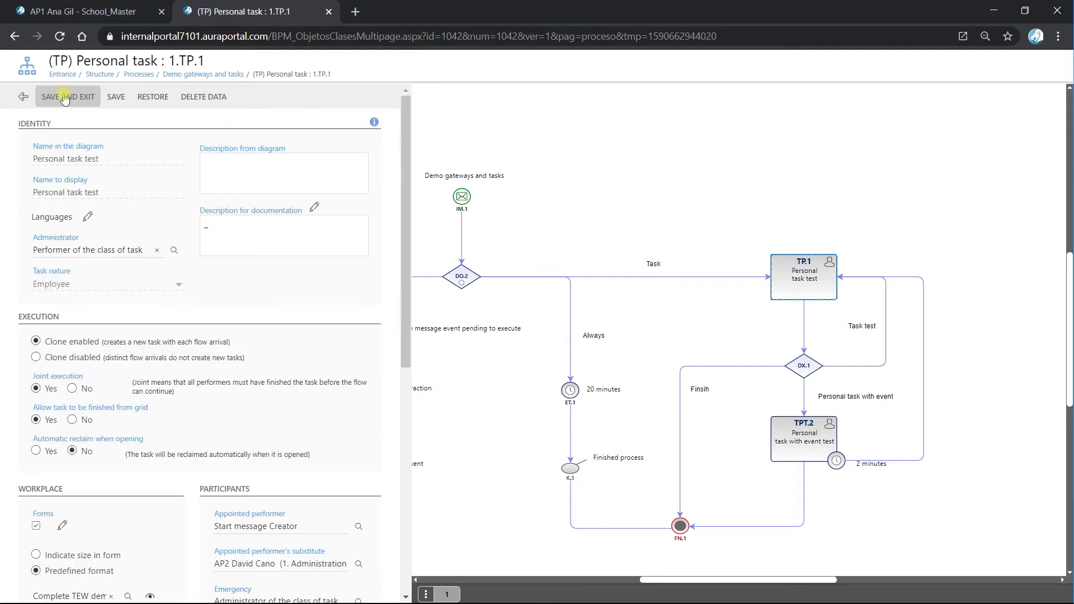
pyautogui.click(70, 97)
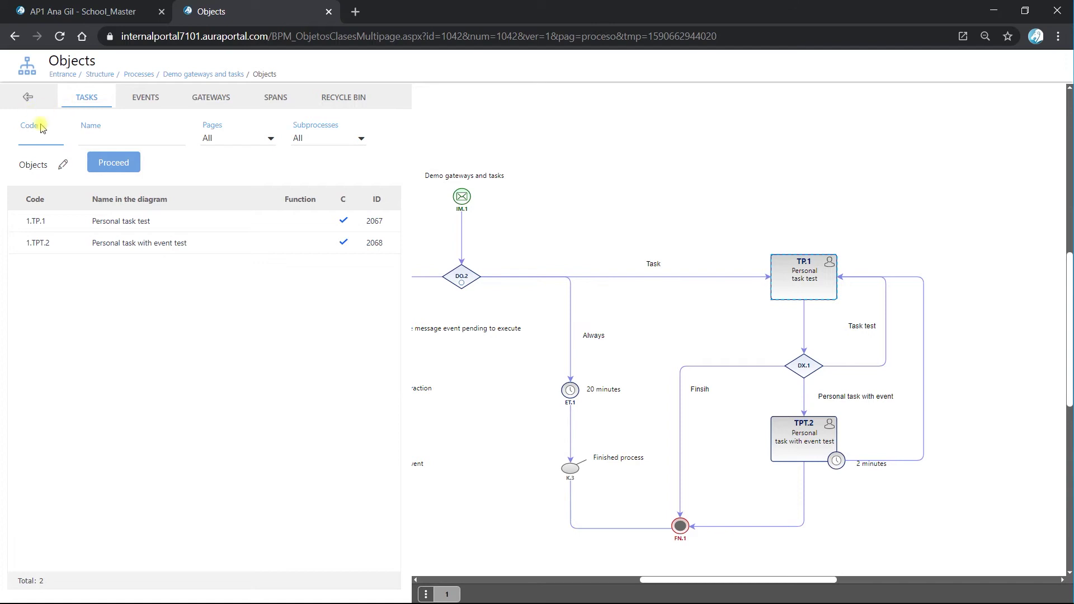
# - Open the default dynamic form of start message event IM.1 from the diagram
pyautogui.click(461, 197)
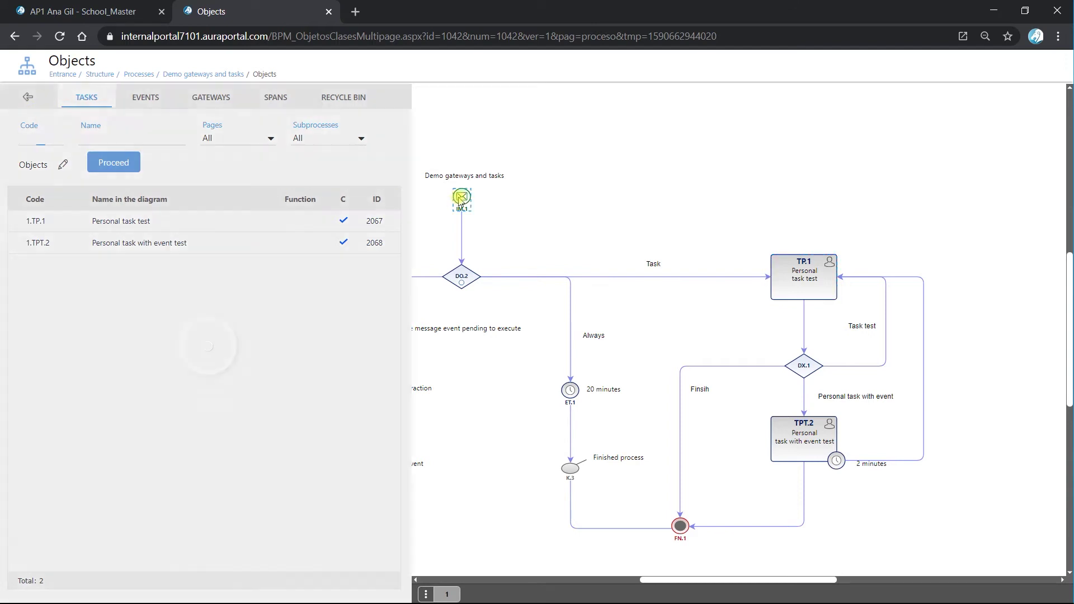
pyautogui.click(69, 345)
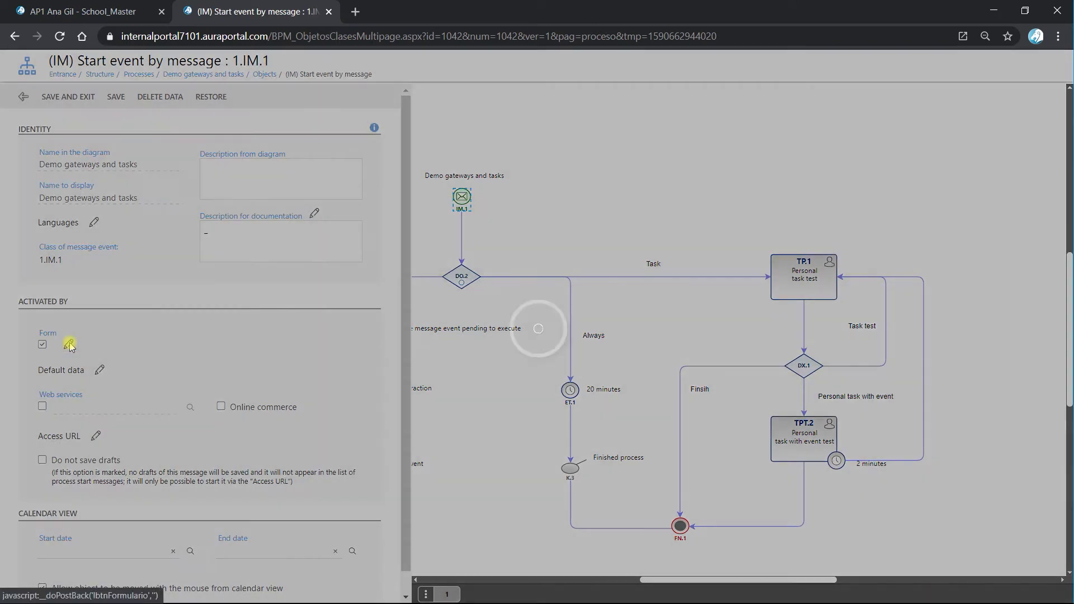
pyautogui.click(379, 402)
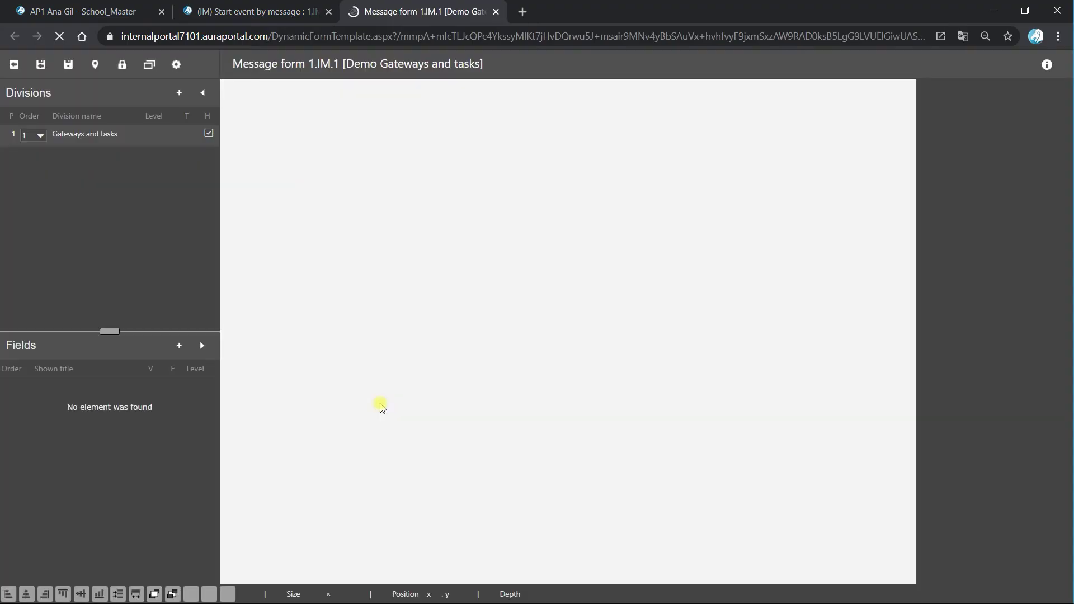
# - Link the message form's Comment log field to "Comment log demo" and save the field
pyautogui.click(615, 378)
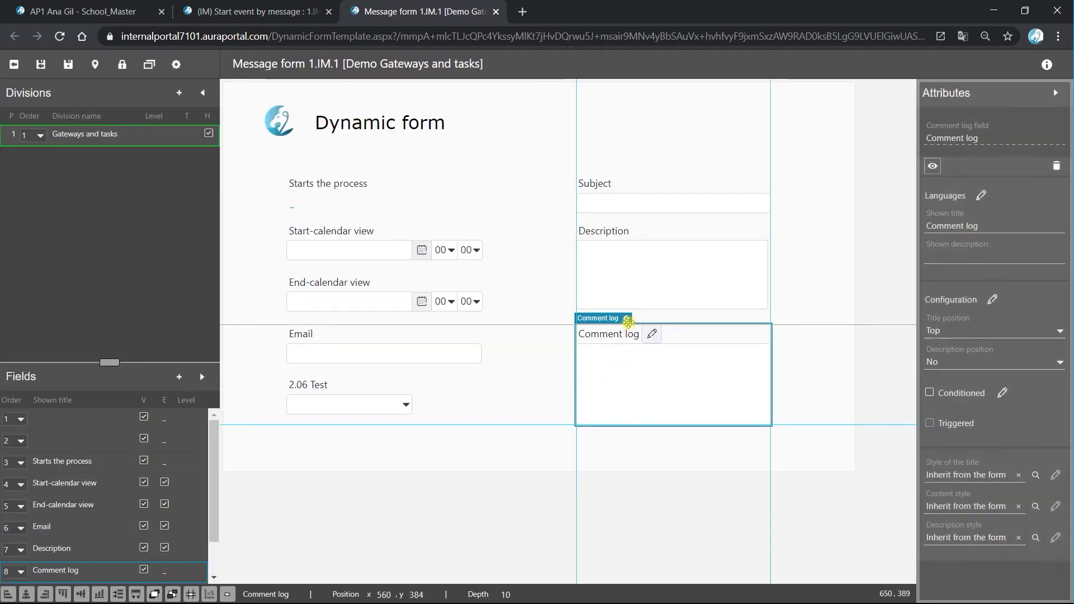
pyautogui.click(626, 317)
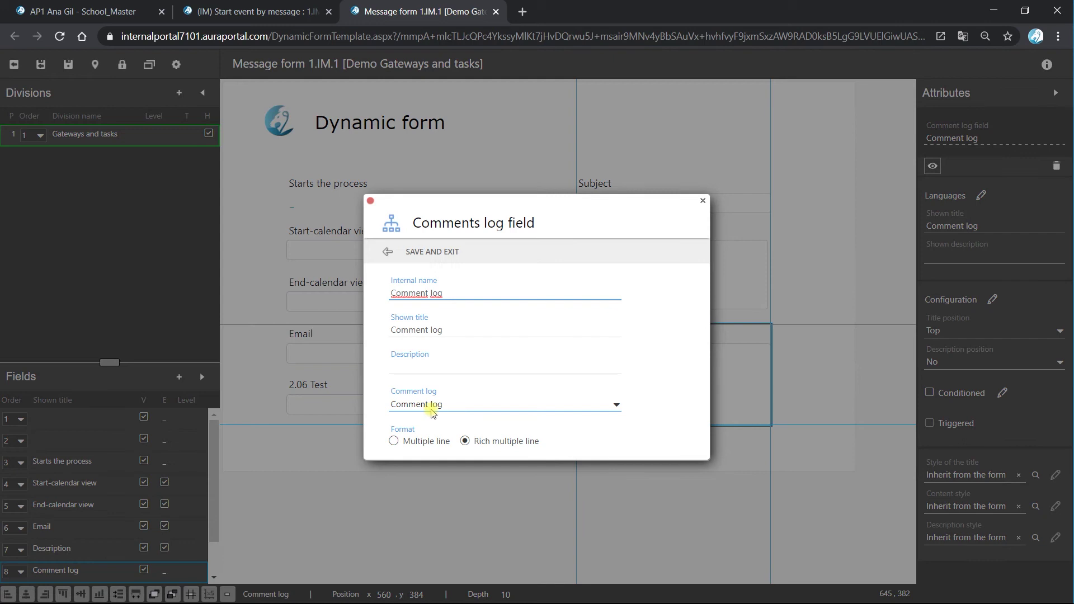
pyautogui.click(616, 407)
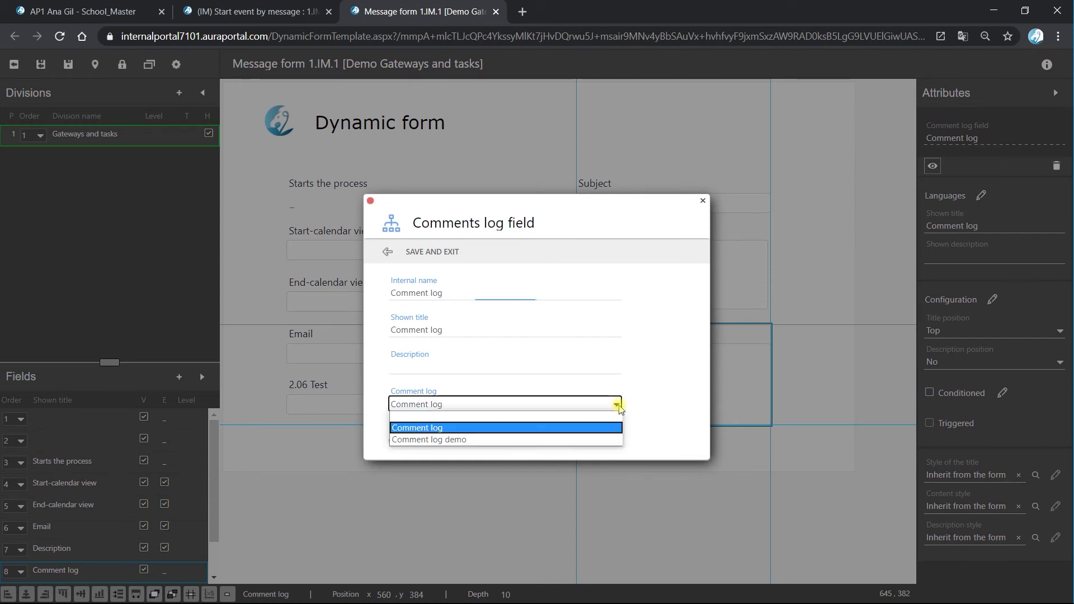
pyautogui.click(493, 440)
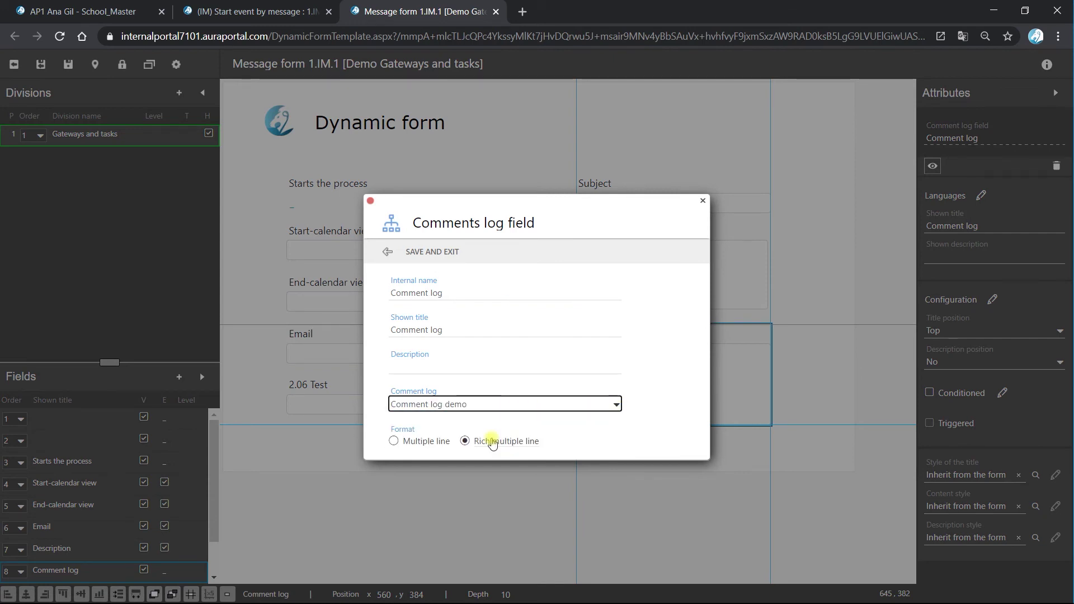
pyautogui.click(440, 251)
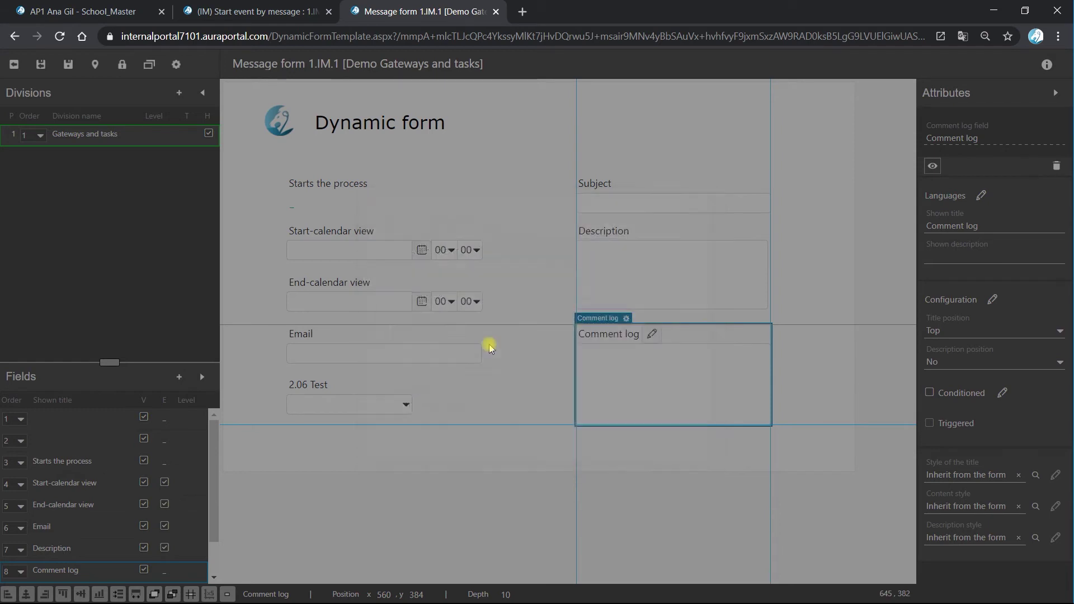
# - Save and close the message form and the start event IM.1
pyautogui.click(40, 65)
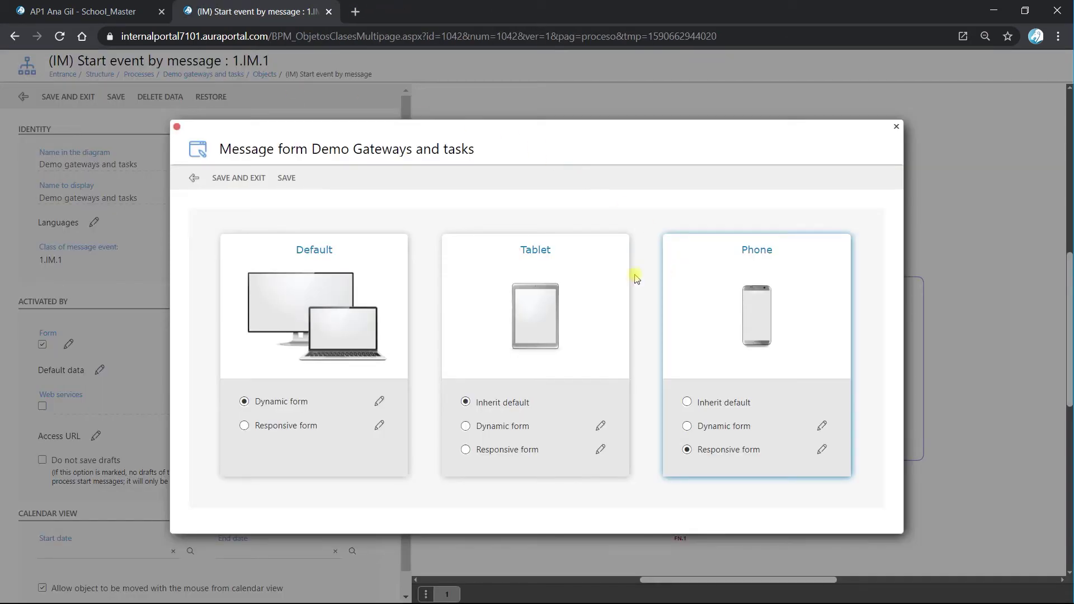
pyautogui.click(239, 178)
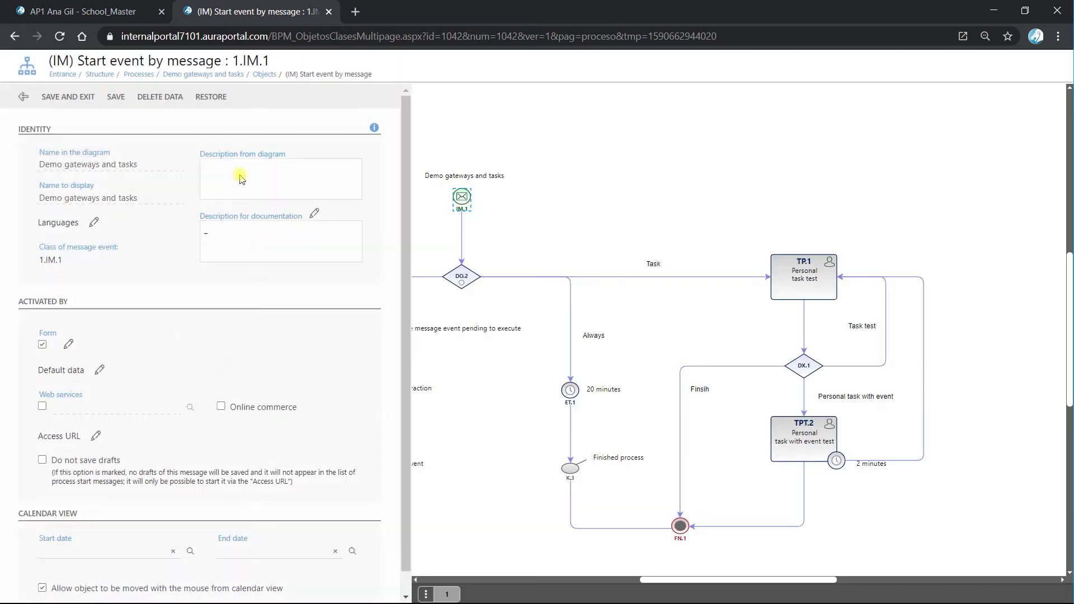
pyautogui.click(68, 98)
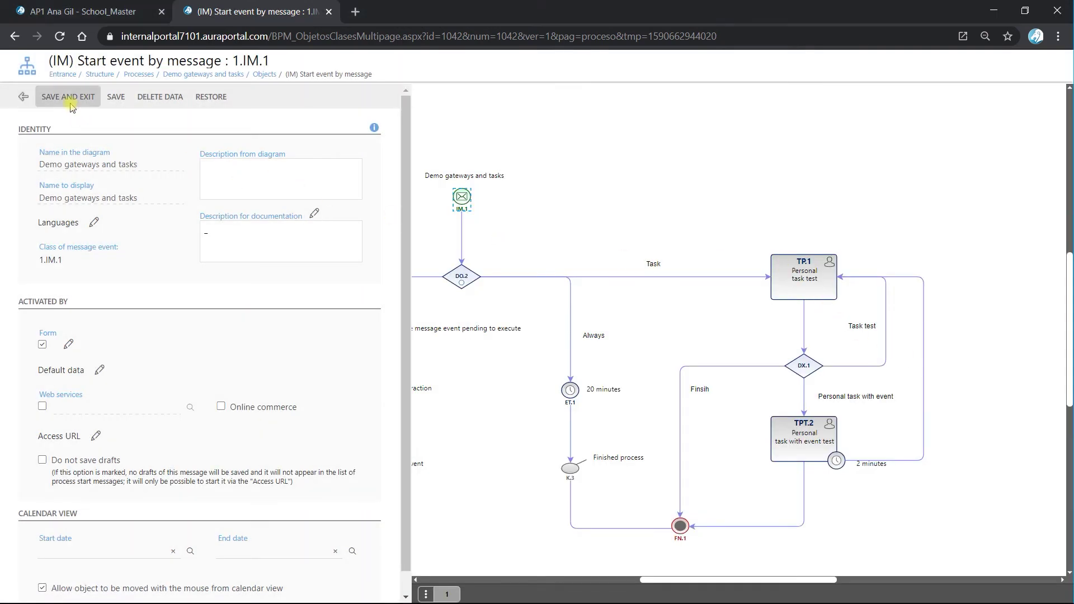
# - Open the default dynamic form of "Demo personal task" from personal task TP.1 in the diagram
pyautogui.click(794, 277)
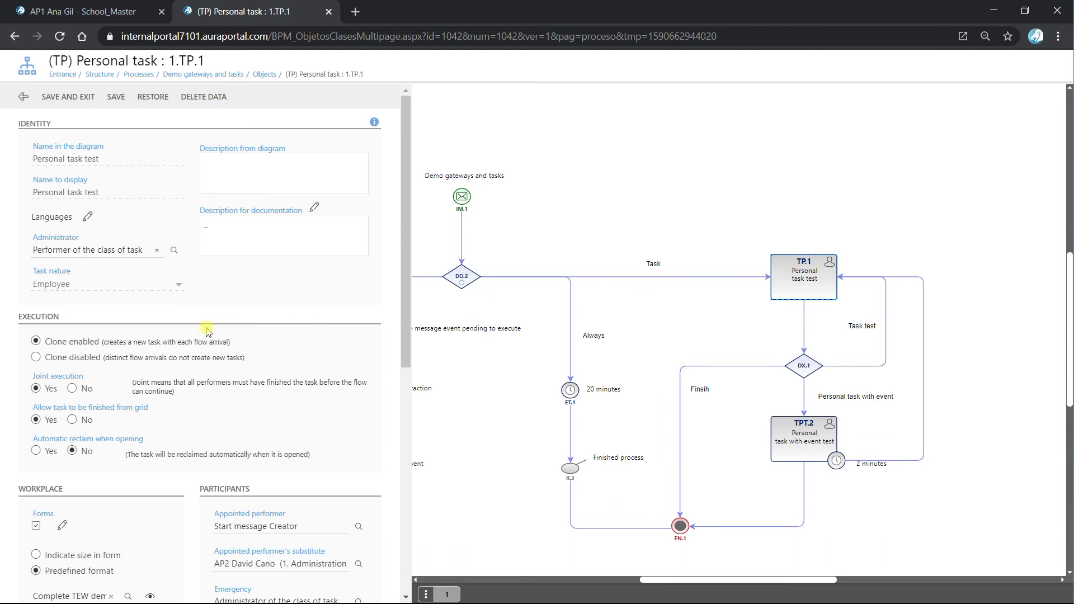
pyautogui.scroll(-5, 206, 330)
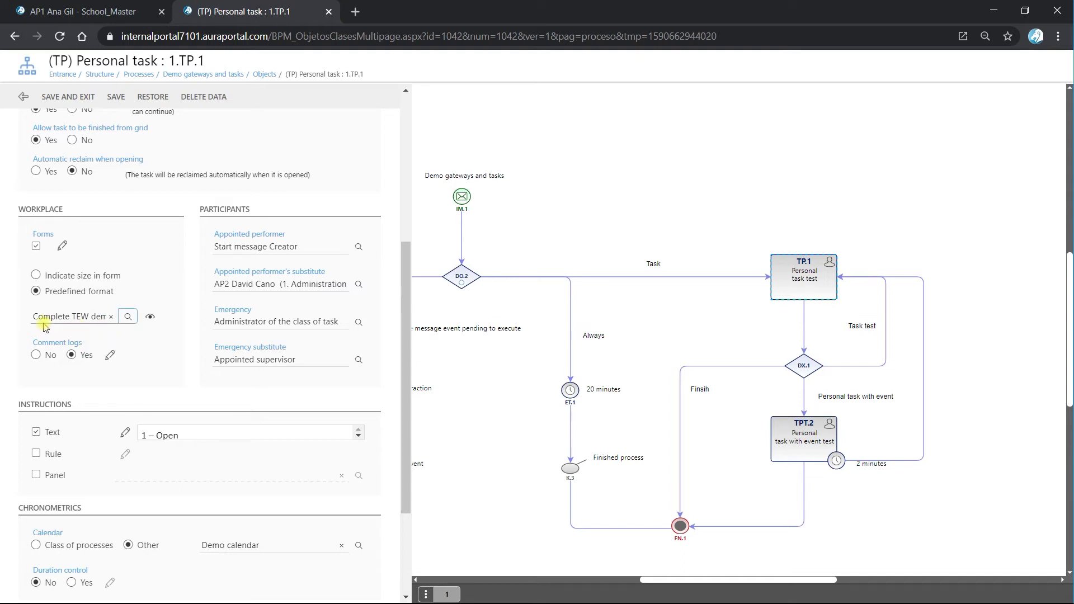
pyautogui.click(62, 247)
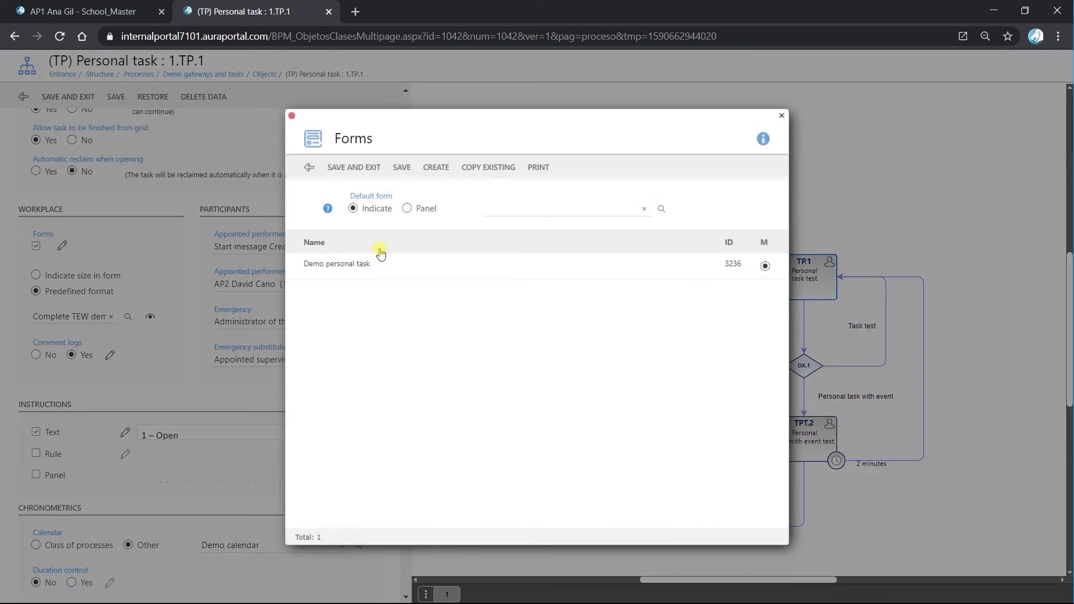
pyautogui.click(385, 266)
pyautogui.click(379, 401)
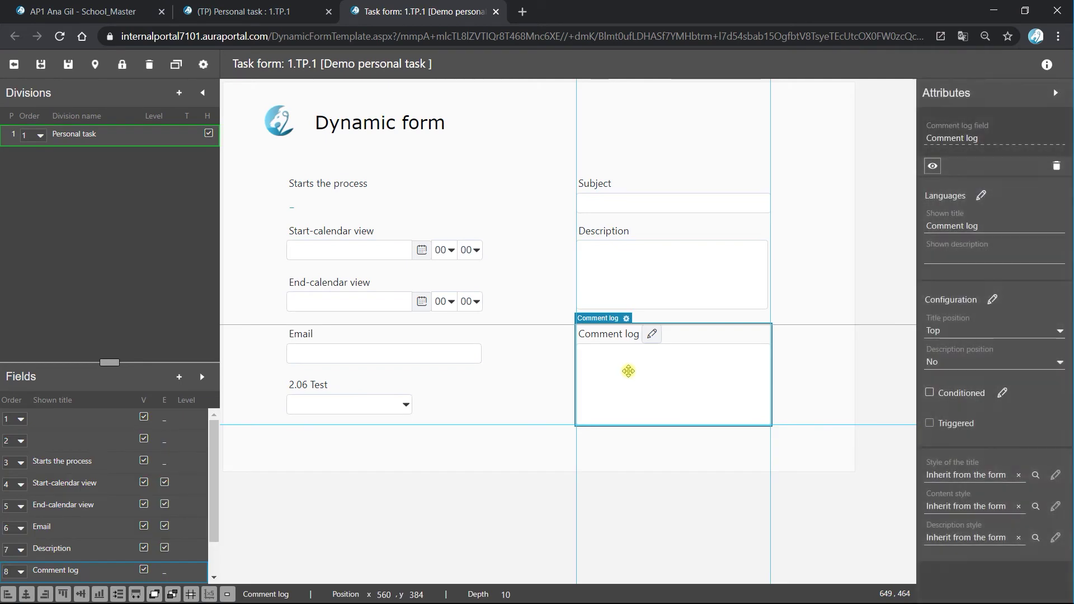
# - Delete the Comment log field from the task form and move the 2.06 Test field below the Description field
pyautogui.press('Delete')
pyautogui.click(626, 181)
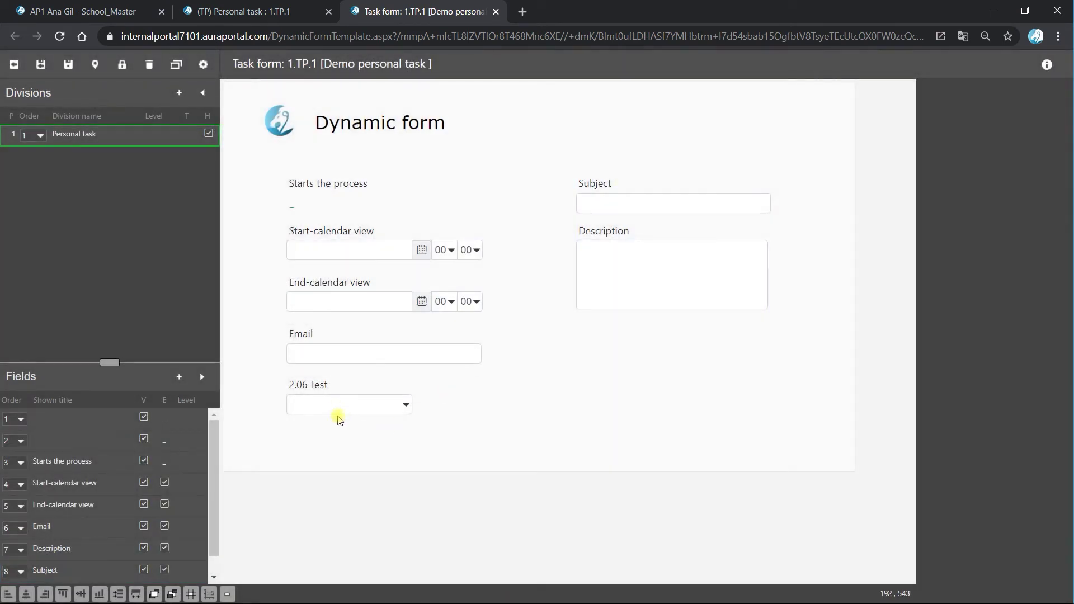
pyautogui.click(335, 409)
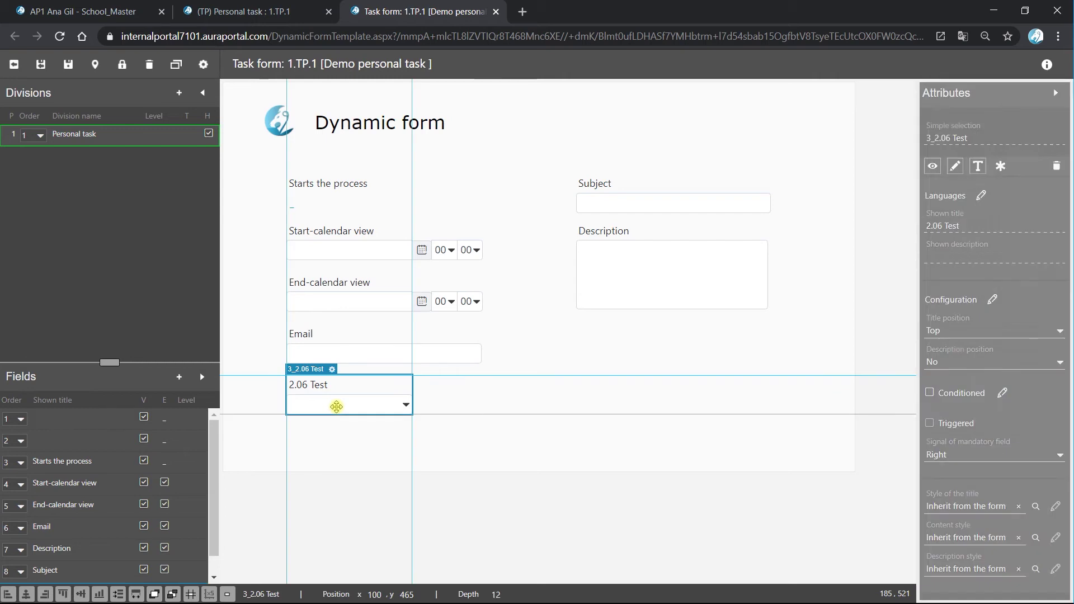
pyautogui.moveTo(316, 371); pyautogui.dragTo(607, 323)
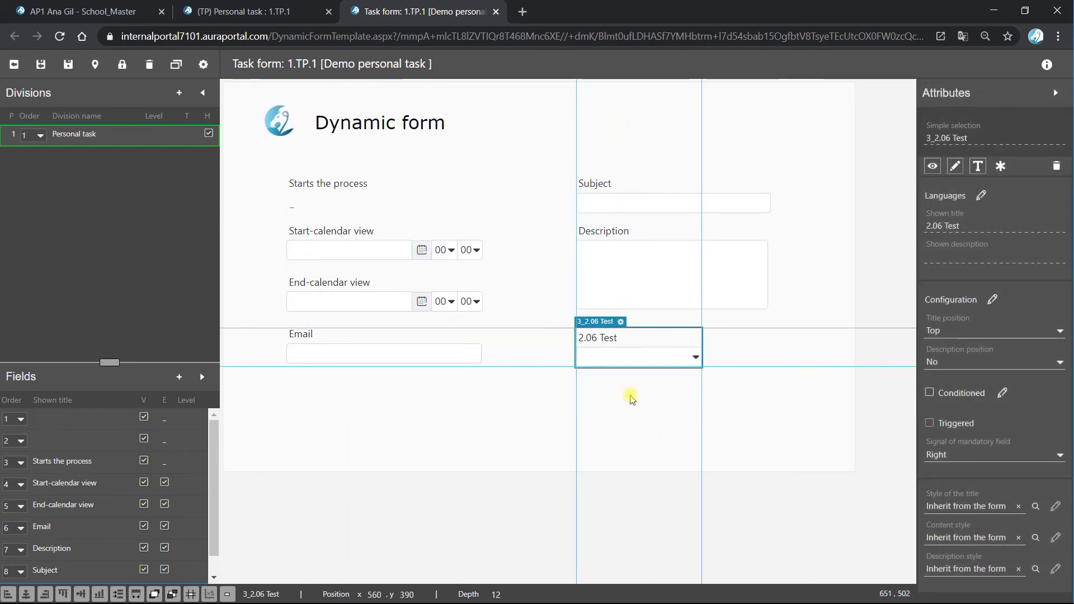
pyautogui.click(474, 402)
# - Save and close the "Demo personal task" form, the forms list and personal task TP.1
pyautogui.click(78, 65)
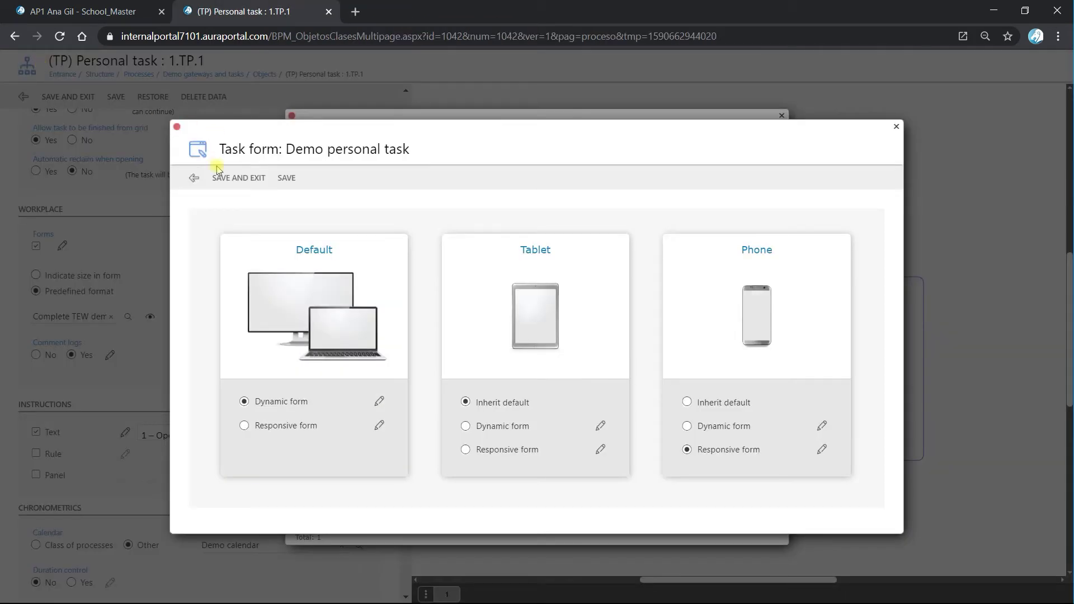
pyautogui.click(231, 178)
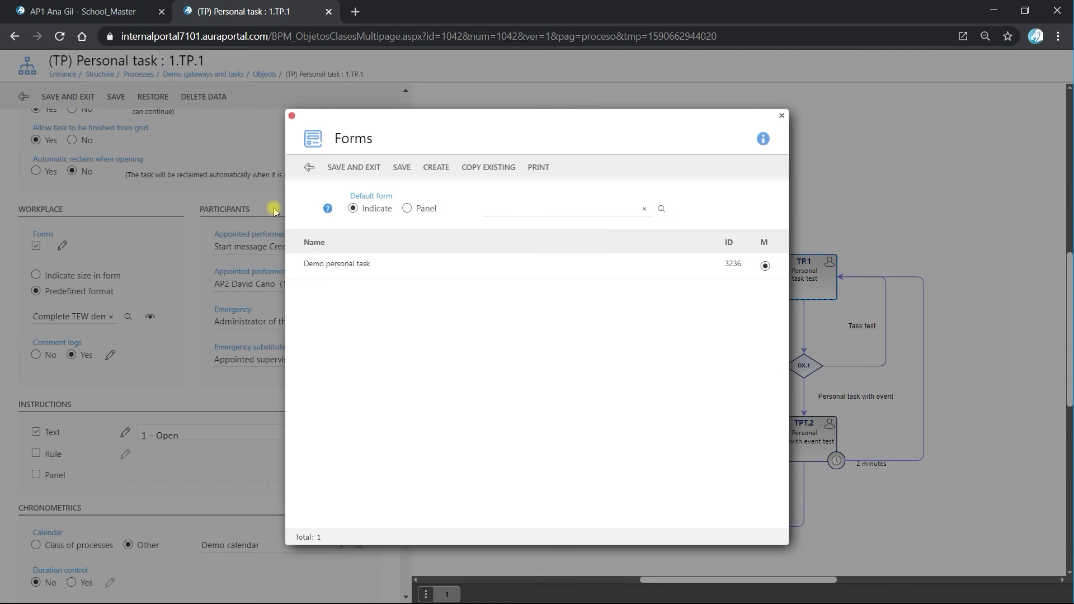
pyautogui.click(352, 169)
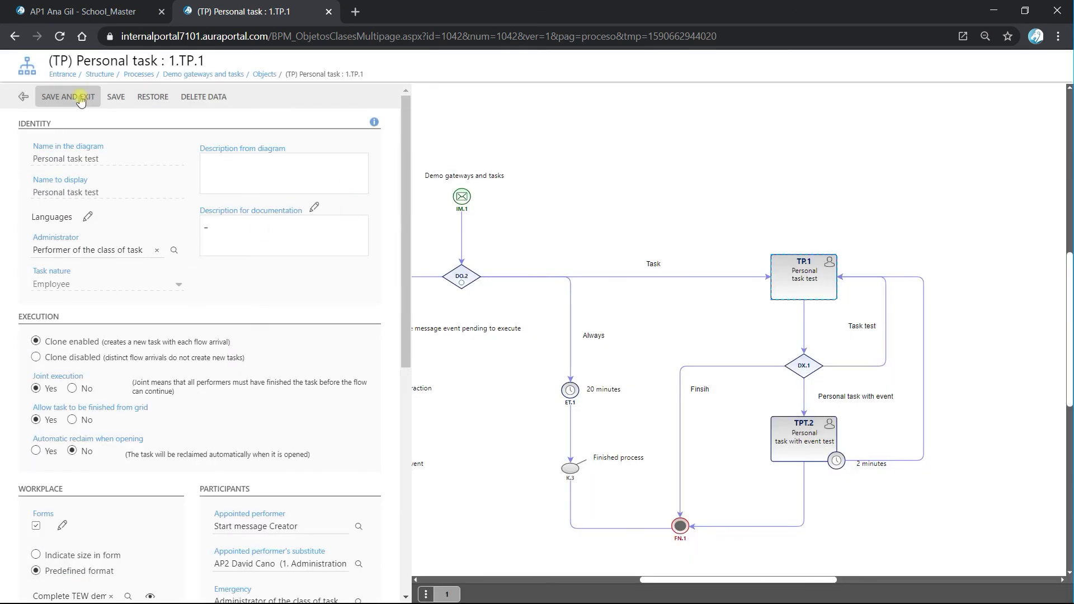
pyautogui.click(80, 100)
# - Save and close the "Demo gateways and tasks" process class and open the My tasks list
pyautogui.click(28, 99)
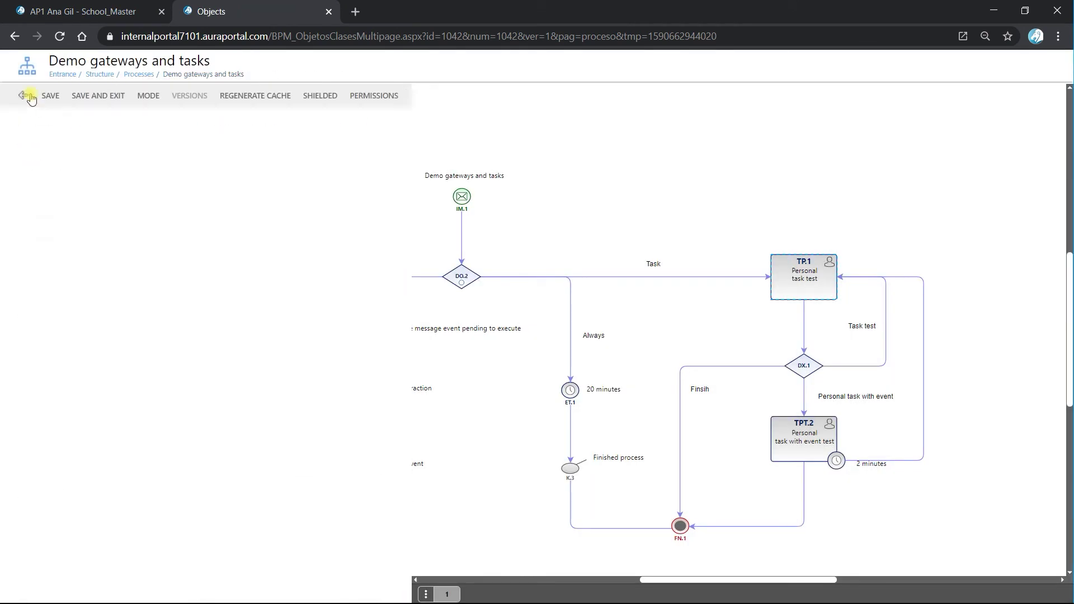
pyautogui.click(94, 98)
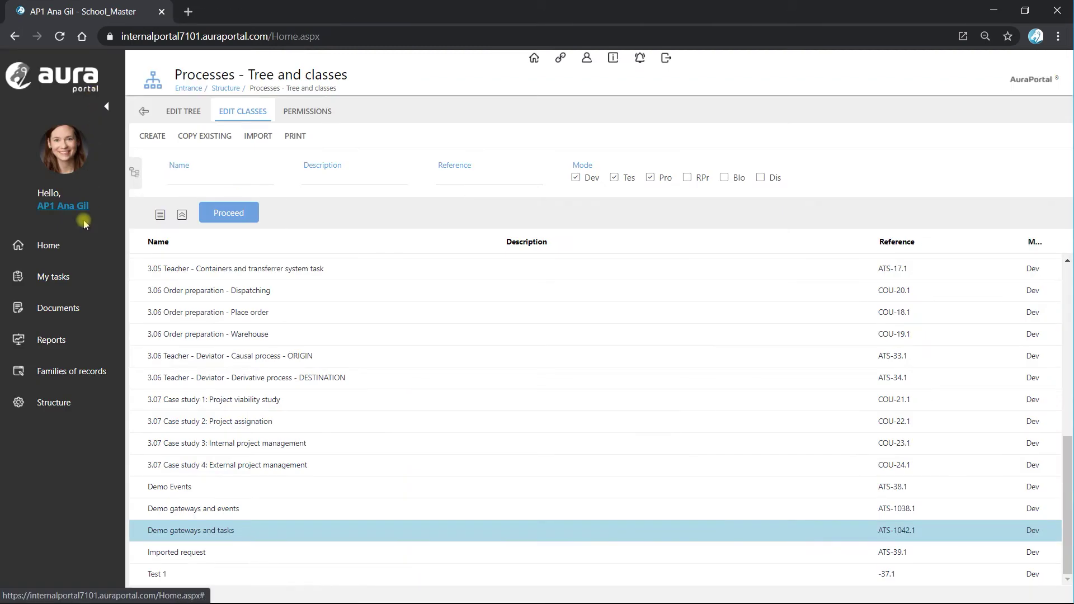
pyautogui.click(54, 278)
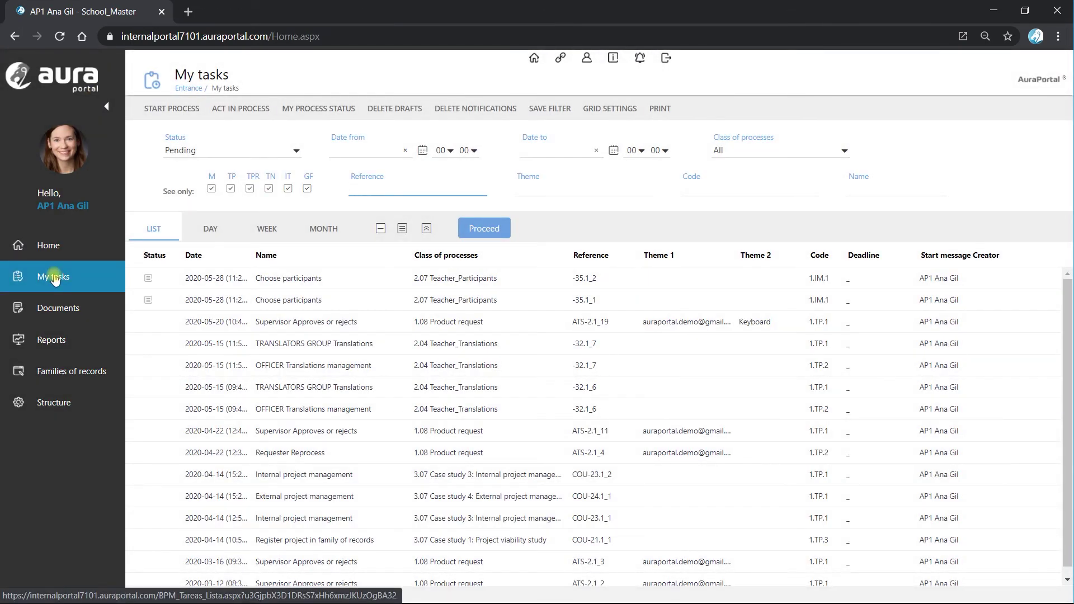
# - Begin a new "Demo gateways and tasks" process and set Start-calendar view to 2020-05-28 and End-calendar view to 2020-05-29
pyautogui.click(162, 108)
pyautogui.scroll(-5, 370, 443)
pyautogui.doubleClick(266, 442)
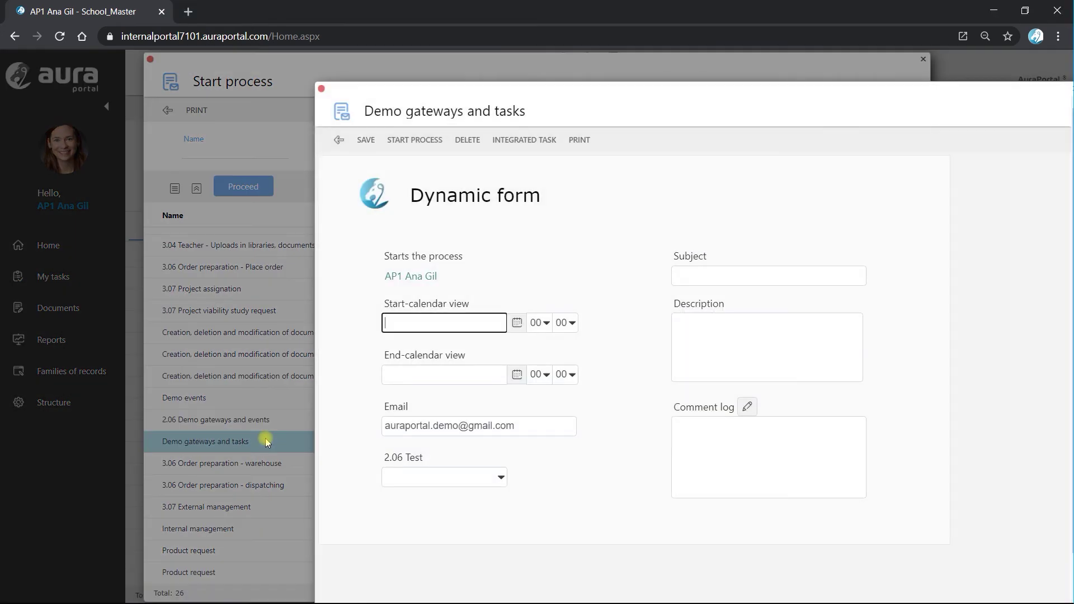
pyautogui.click(517, 323)
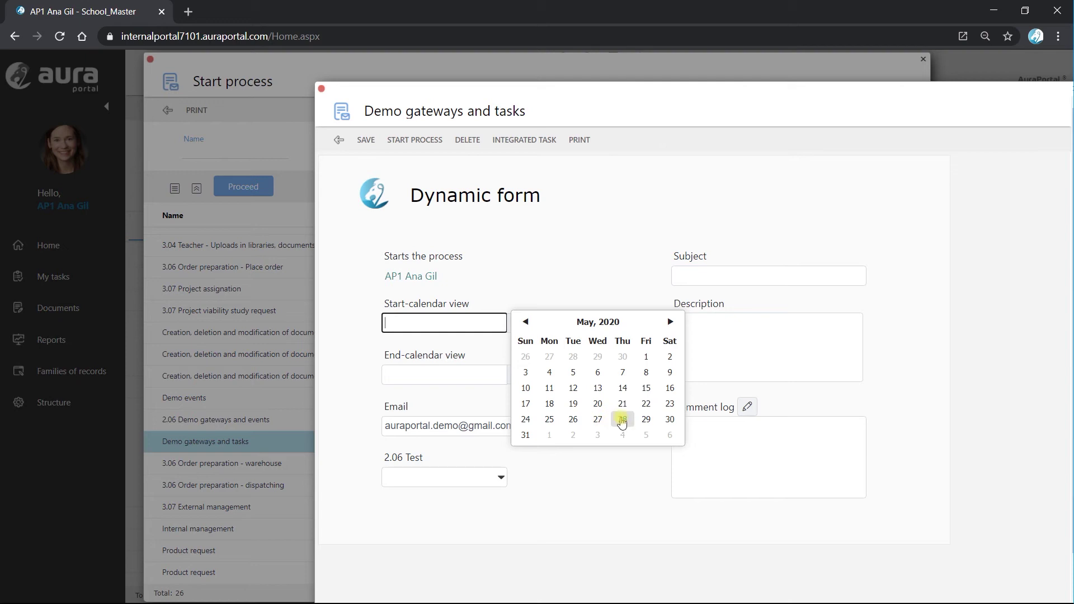
pyautogui.click(622, 420)
pyautogui.click(517, 374)
pyautogui.click(646, 471)
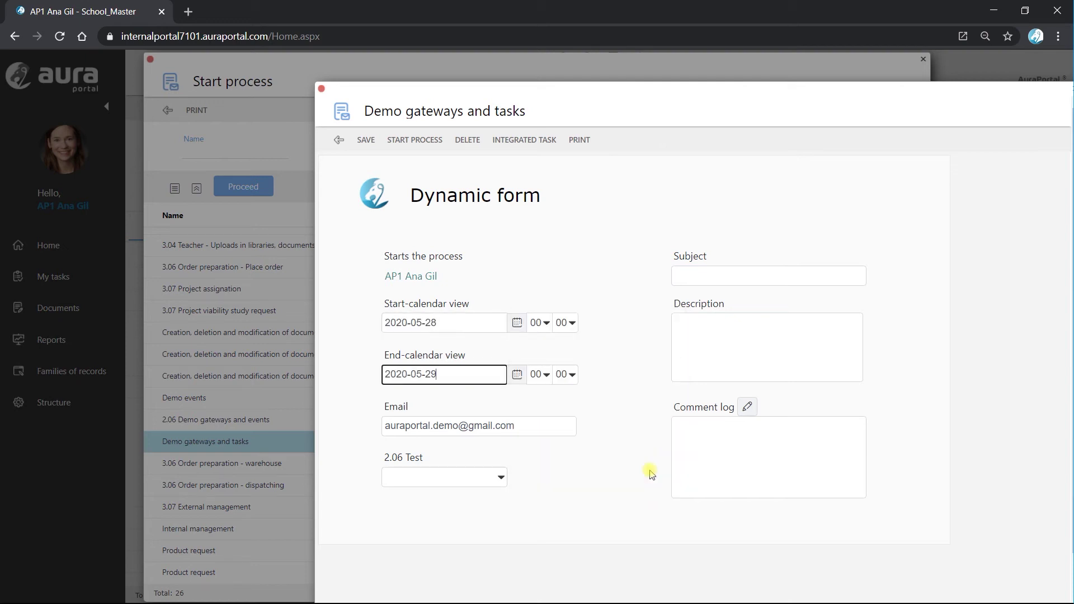
# - Set 2.06 Test to Task and enter "TEW test" as the subject in the start form
pyautogui.click(500, 479)
pyautogui.click(485, 505)
pyautogui.click(699, 277)
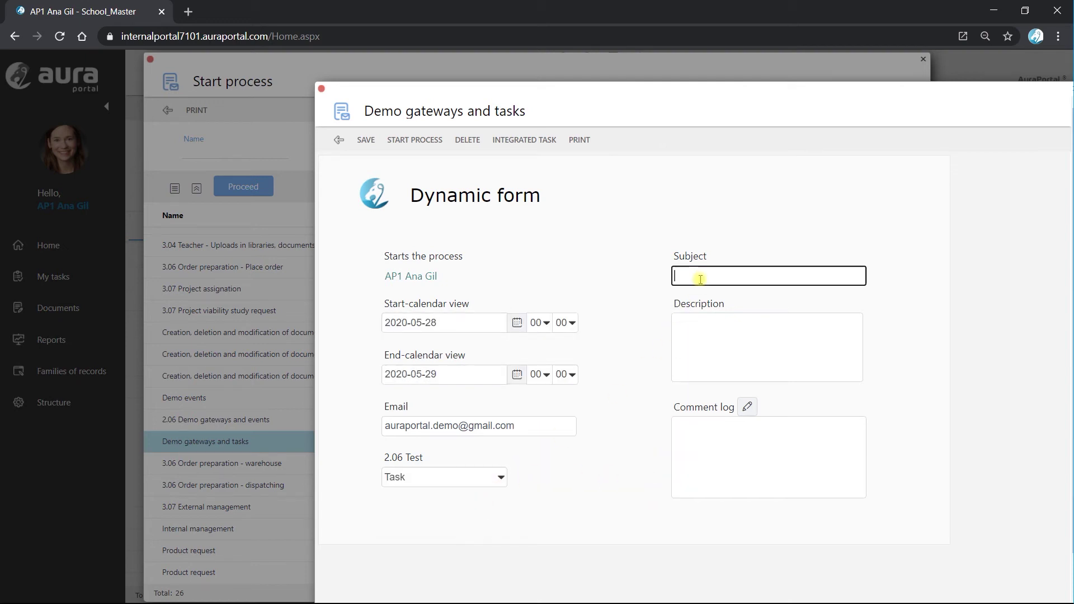
pyautogui.write('TEW test')
# - Save "Written in the IM comment log" in the form's comment log and start the process
pyautogui.click(747, 407)
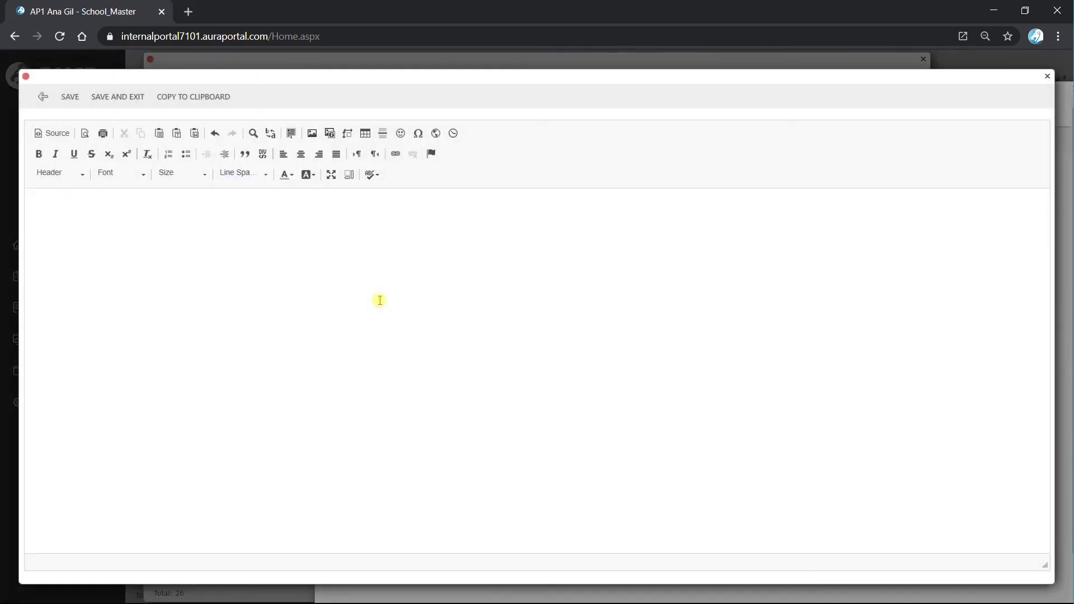
pyautogui.click(52, 201)
pyautogui.write('Written in the IM comment log')
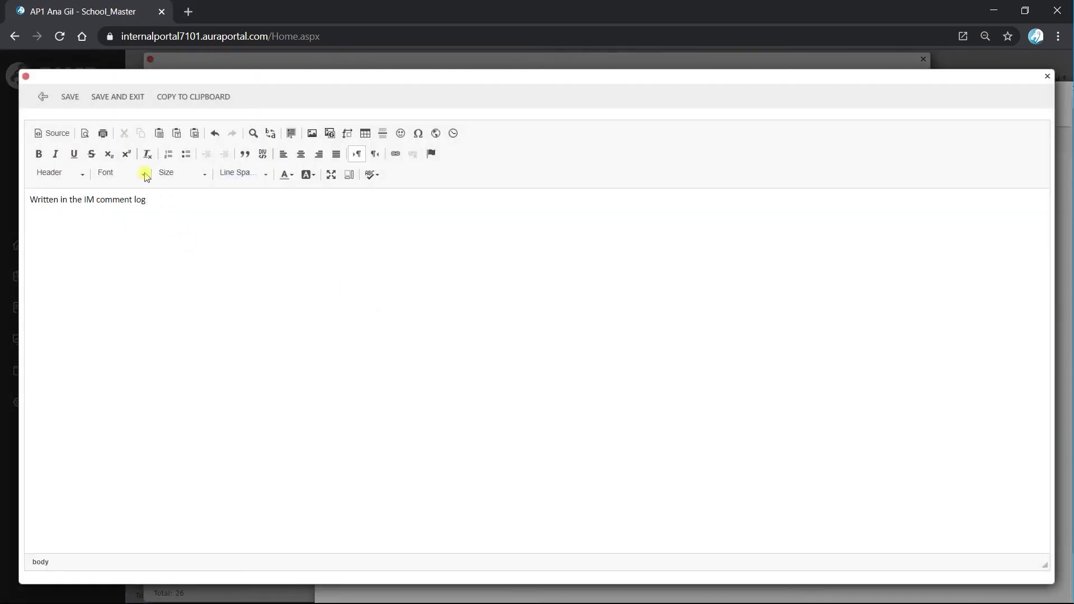
pyautogui.click(119, 97)
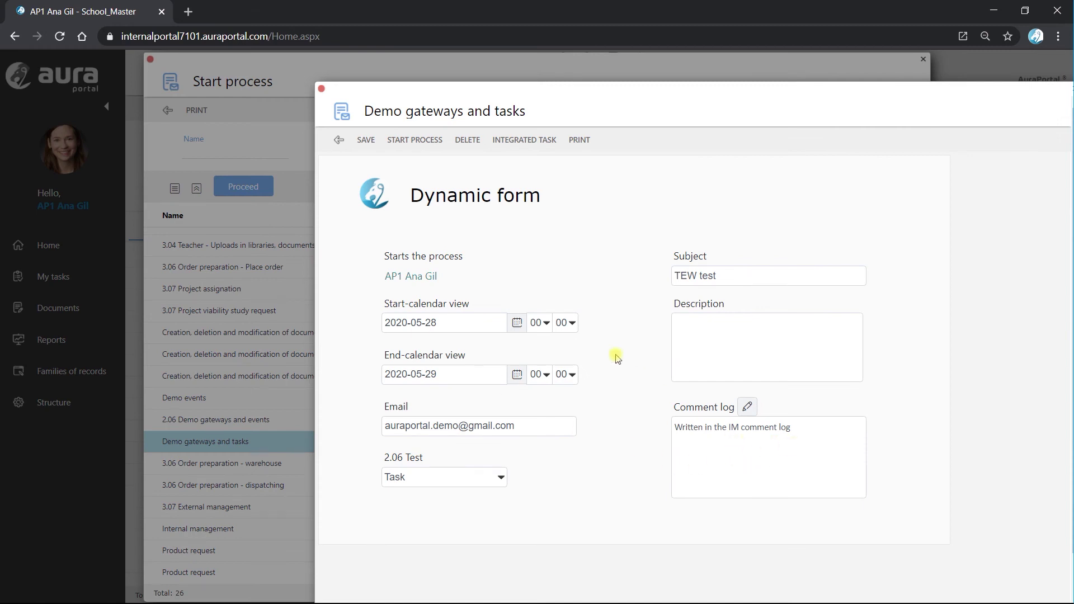
pyautogui.click(413, 141)
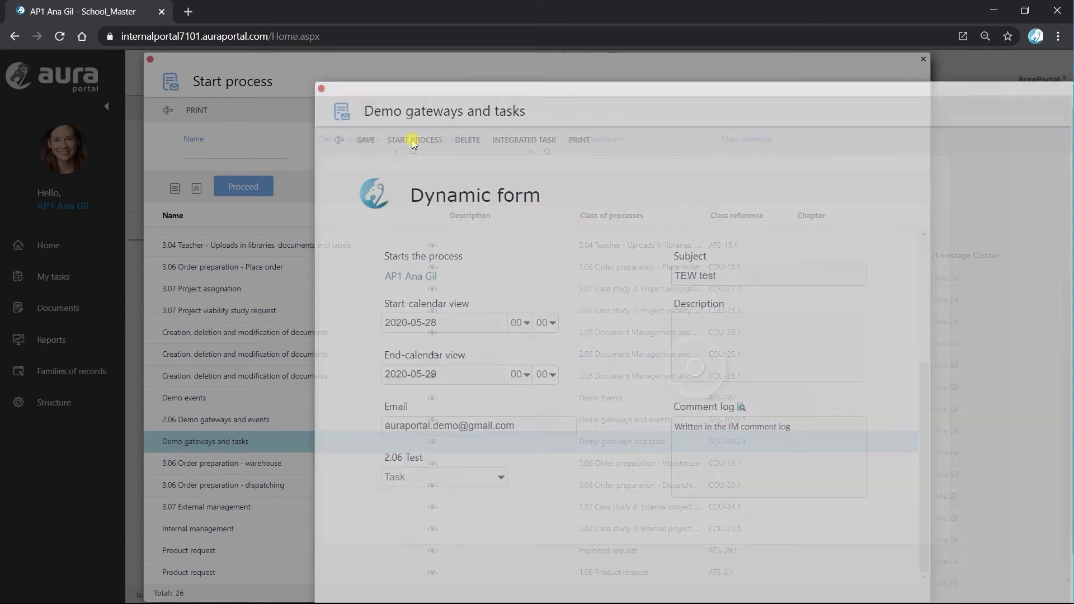
# - Open the new "Personal task test" from My tasks to check its window layout, and save and exit it
pyautogui.click(57, 278)
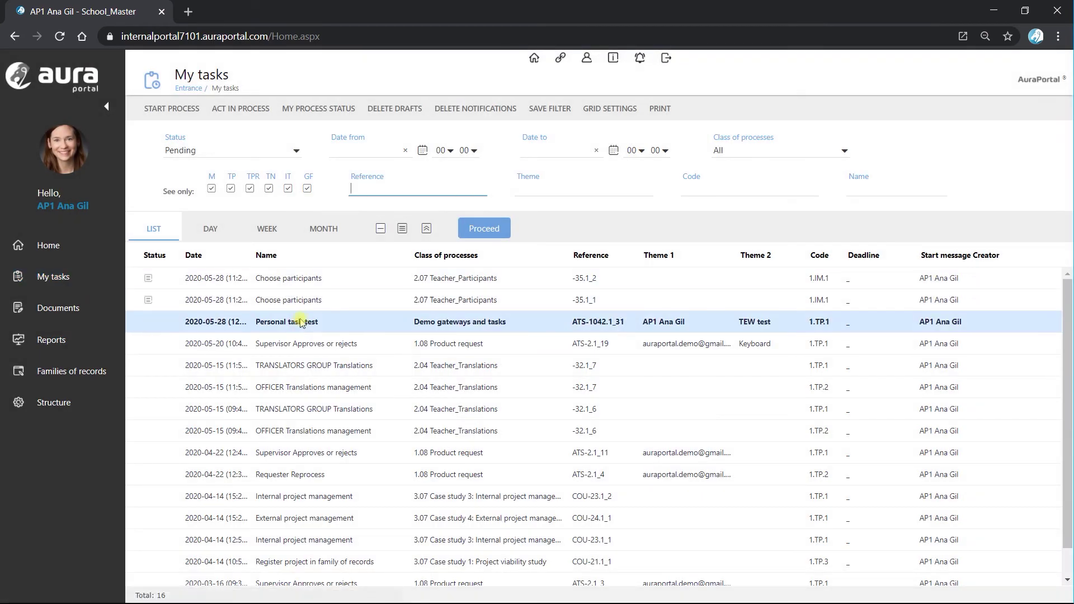
pyautogui.click(297, 324)
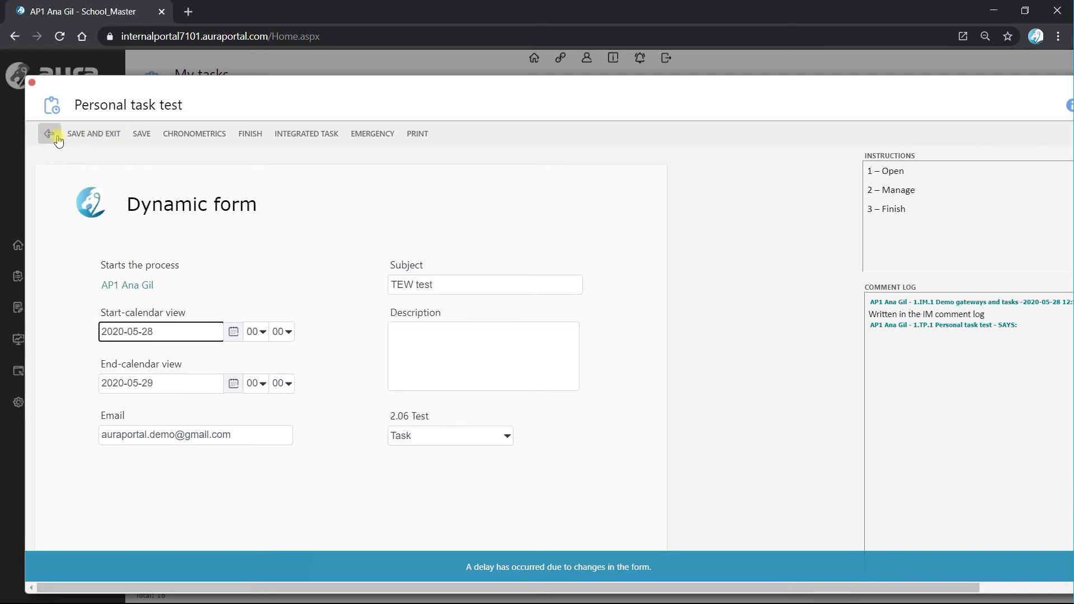
pyautogui.click(100, 136)
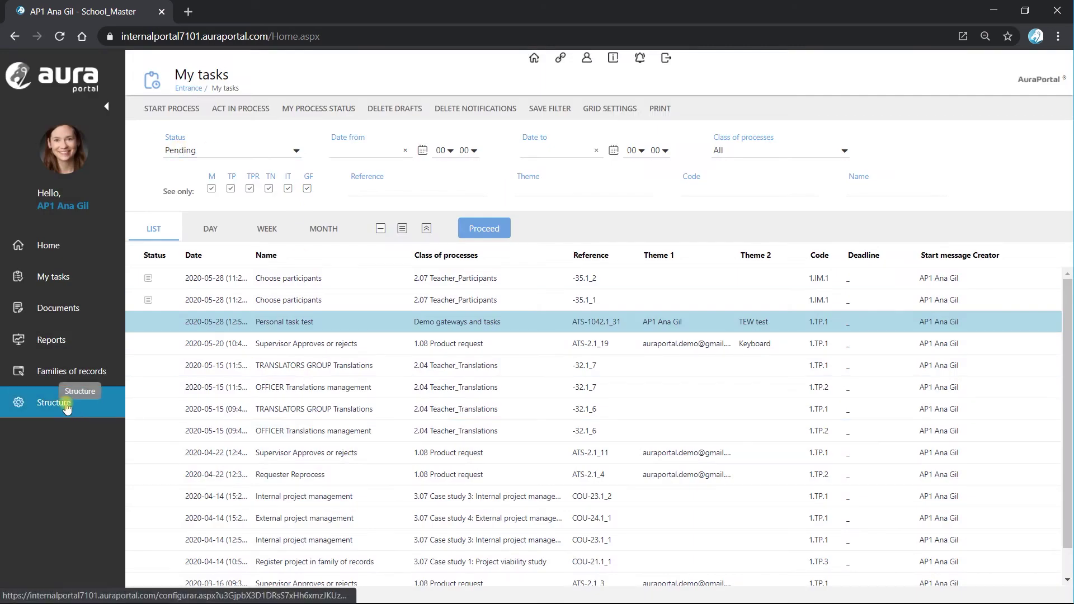
# - Set the Form area's dimension to 60% in the "Complete TEW demo" task window format of the process environment and save it
pyautogui.click(67, 407)
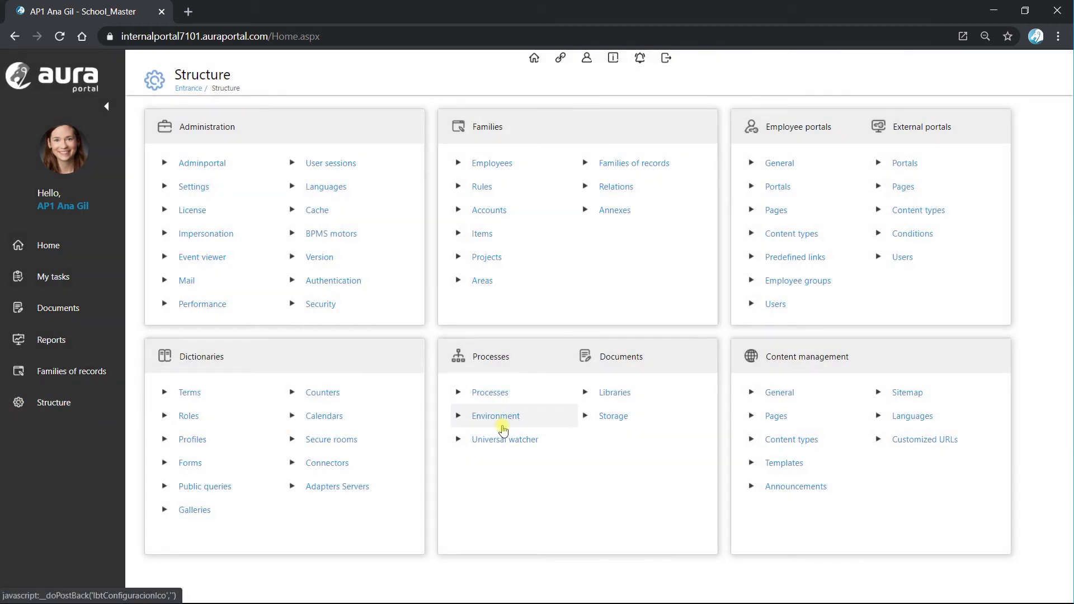
pyautogui.click(496, 416)
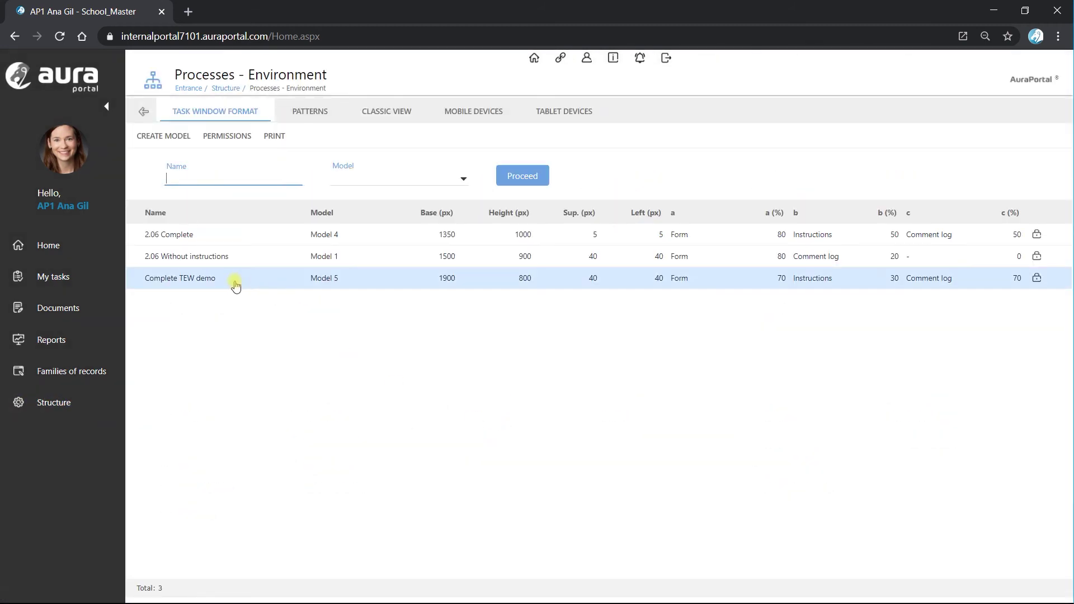
pyautogui.click(235, 283)
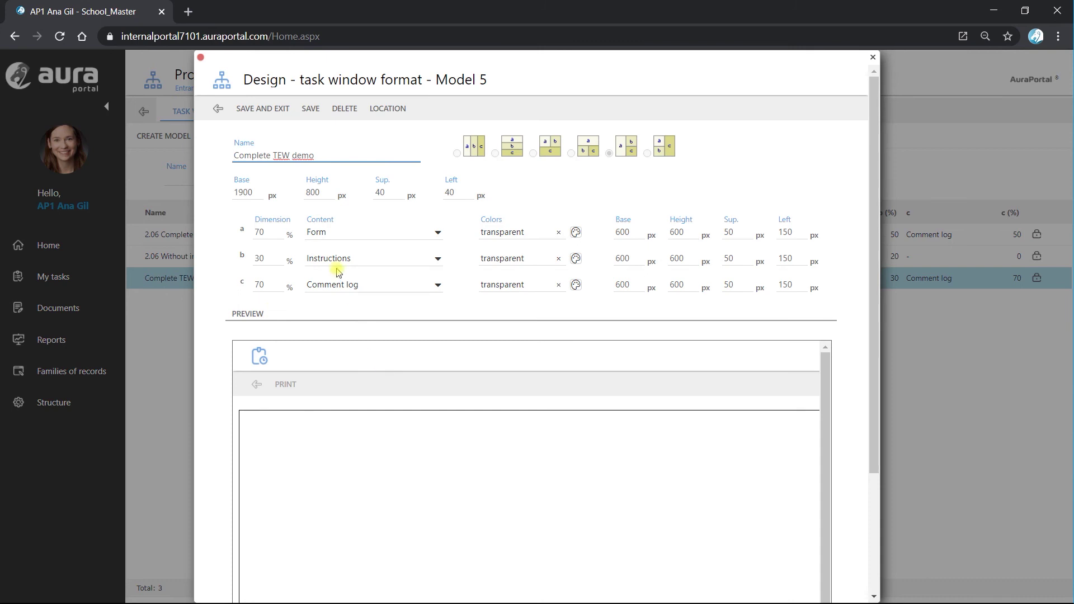
pyautogui.click(259, 233)
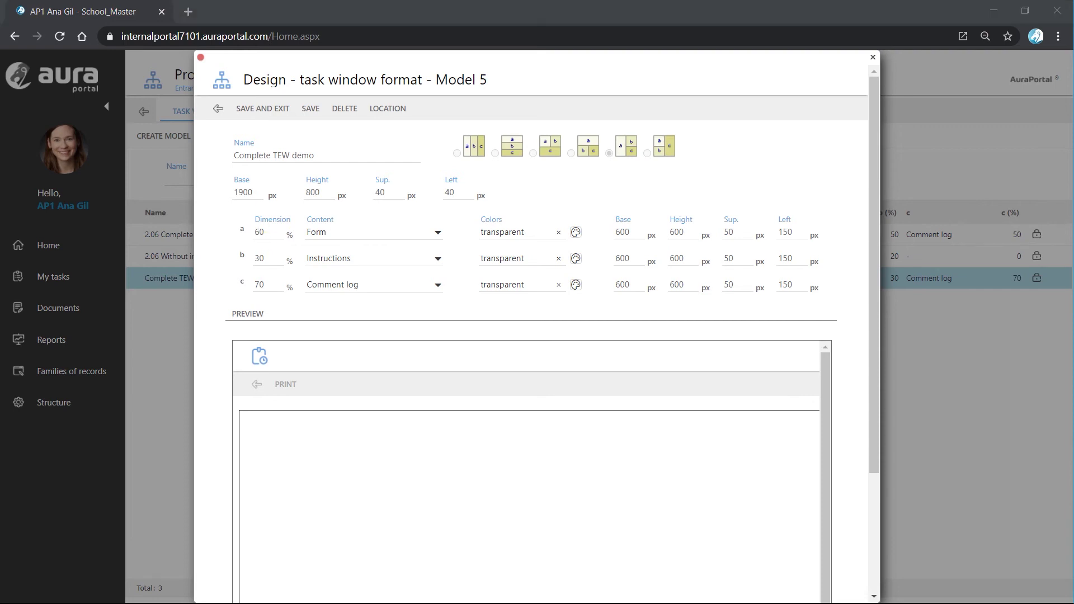
pyautogui.click(259, 108)
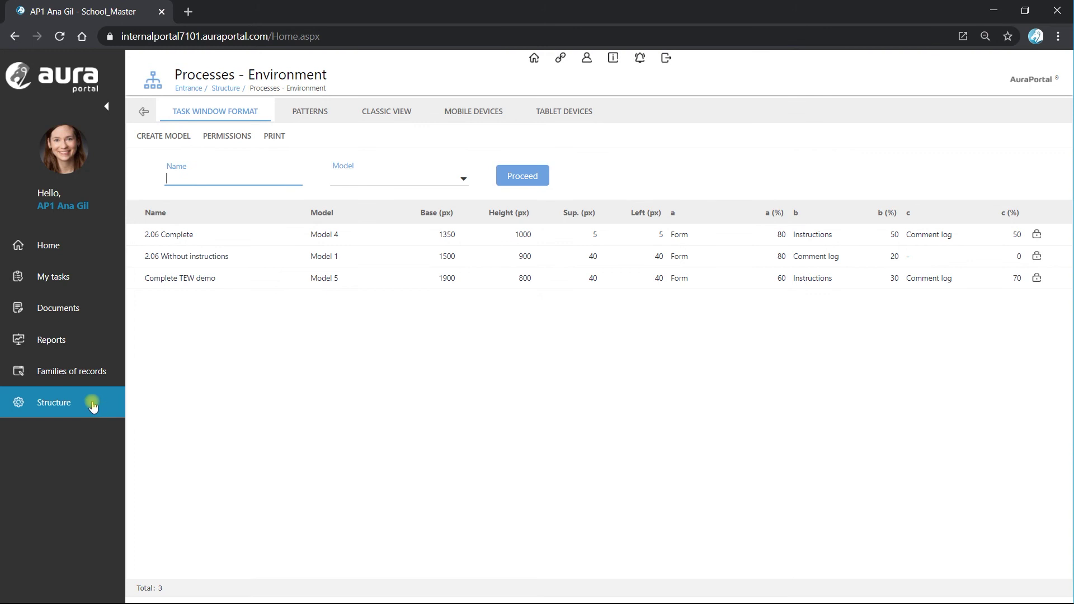
# - Refresh My tasks and reopen "Personal task test" to inspect the adjusted window layout
pyautogui.click(77, 280)
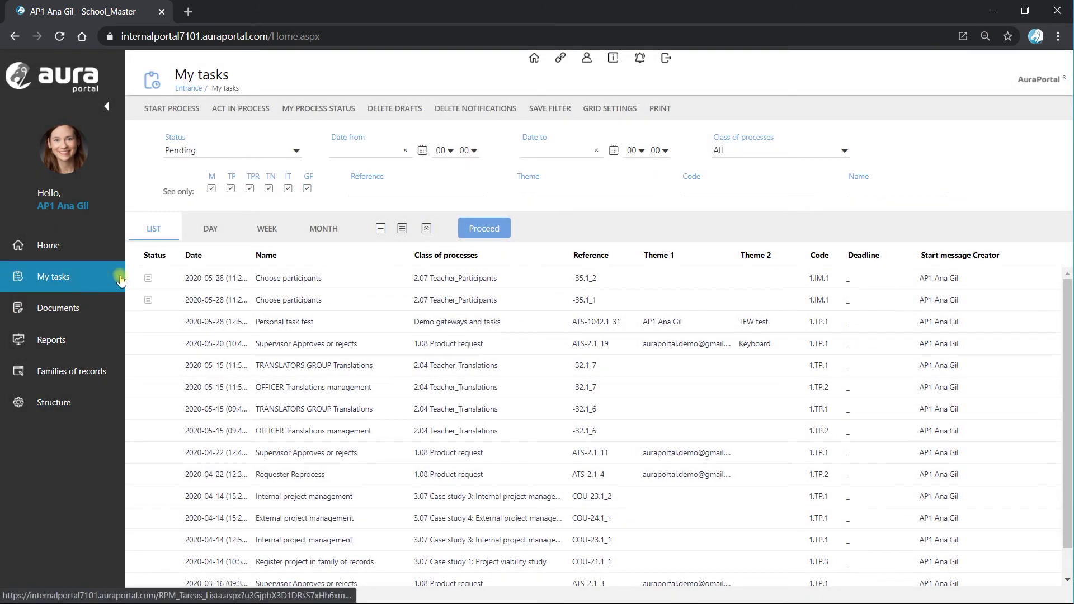
pyautogui.click(490, 233)
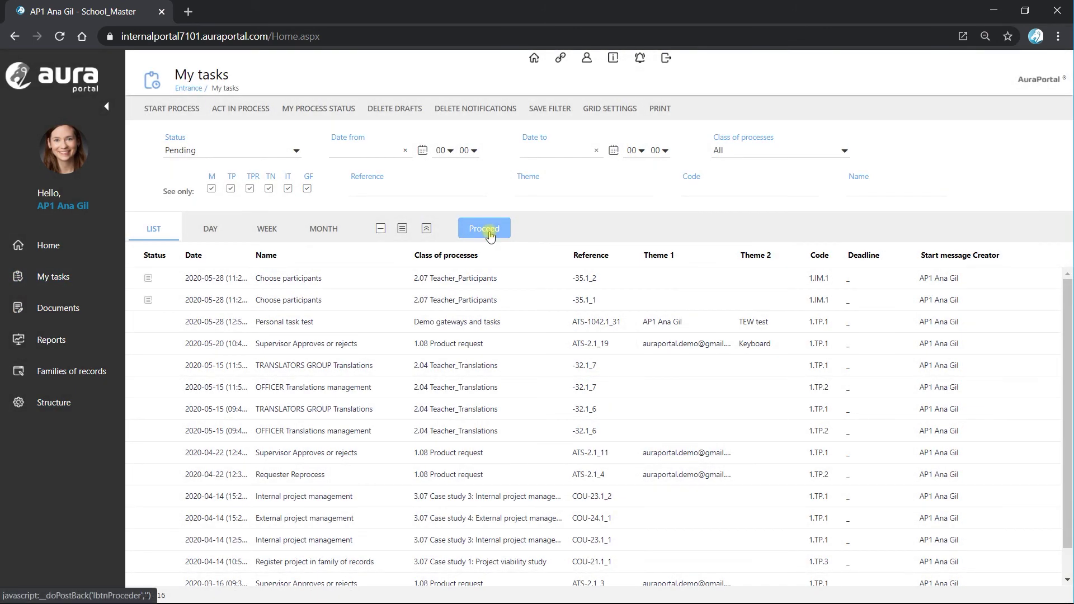
pyautogui.click(285, 324)
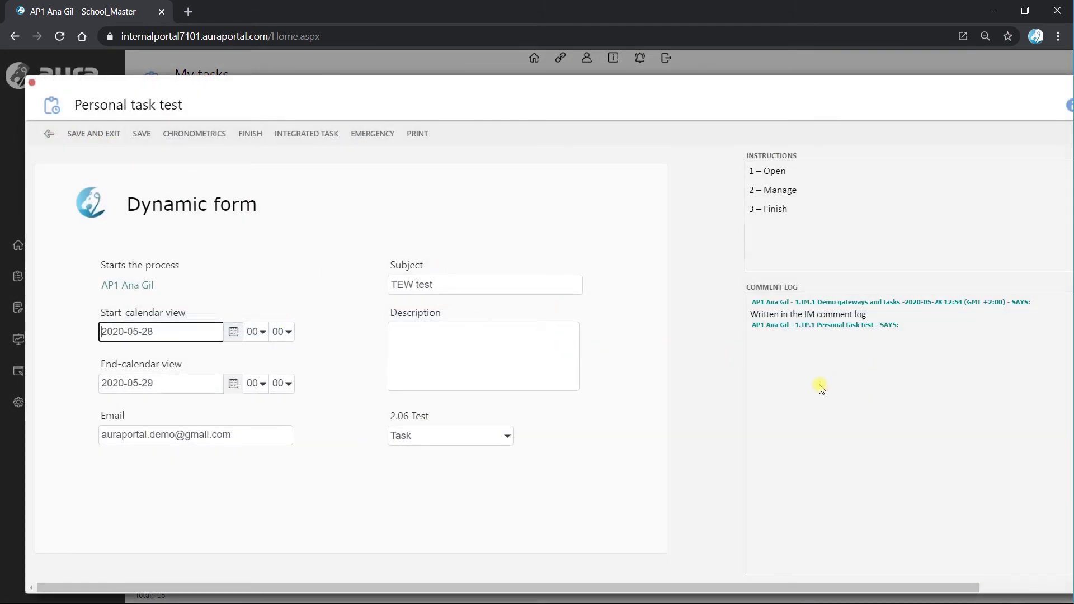
pyautogui.moveTo(599, 84); pyautogui.dragTo(565, 84)
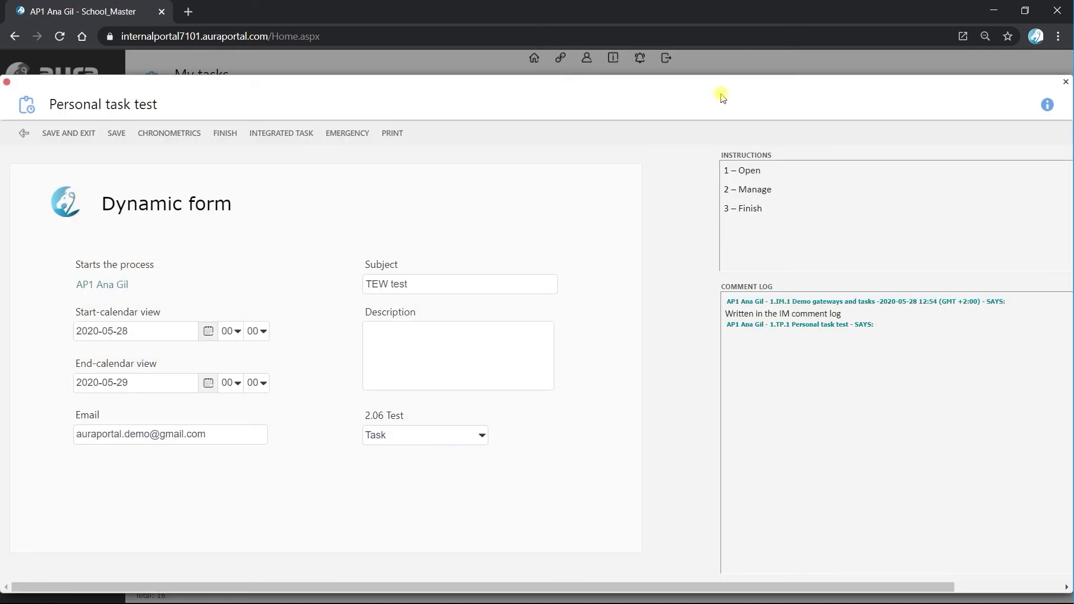
pyautogui.moveTo(660, 85); pyautogui.dragTo(539, 90)
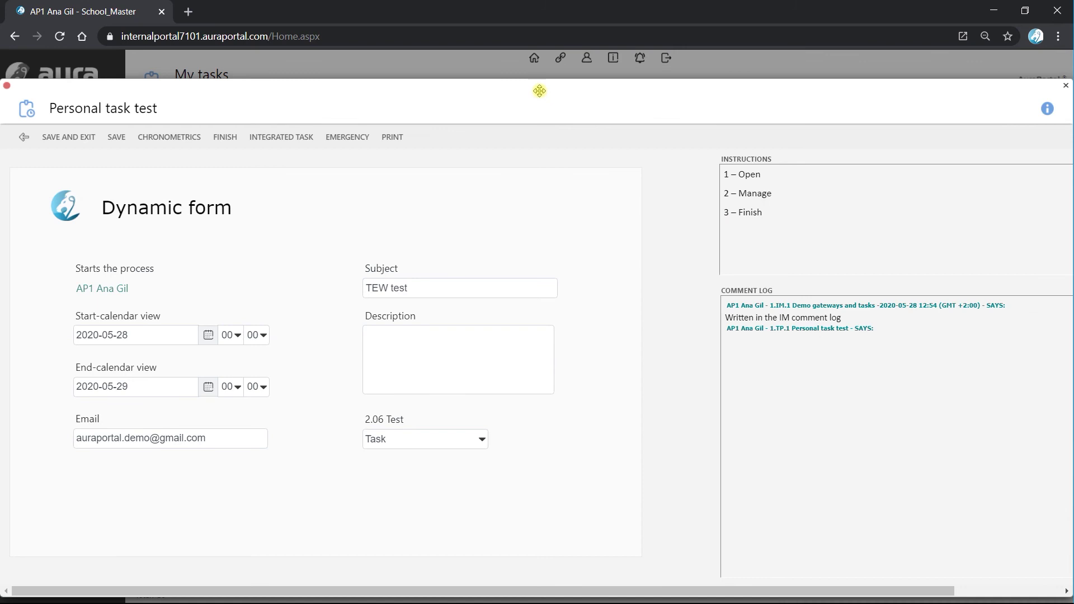
# - Save the comment "Written by AP1 - 1st execution" in the task's comment log and finish the task
pyautogui.moveTo(490, 592); pyautogui.dragTo(674, 595)
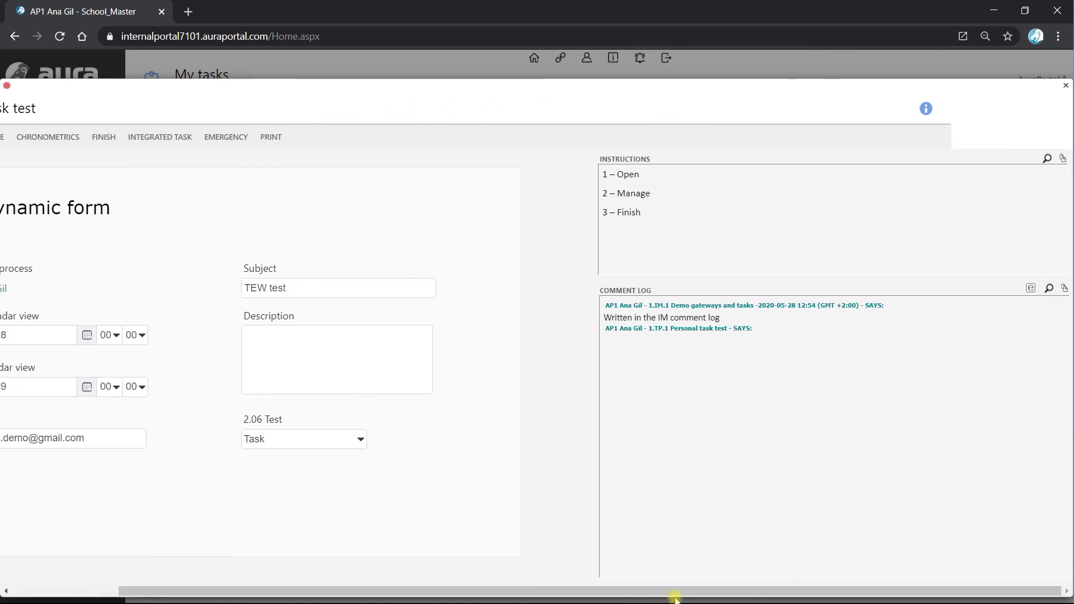
pyautogui.click(1031, 288)
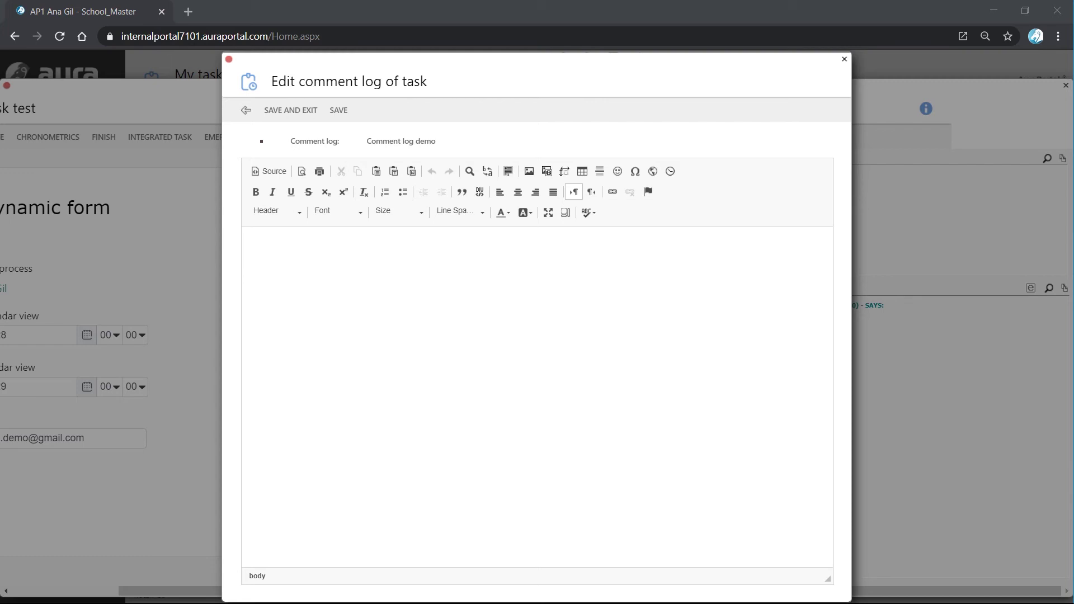
pyautogui.click(293, 259)
pyautogui.write('Written in the IM comment log')
pyautogui.moveTo(318, 247); pyautogui.dragTo(310, 246)
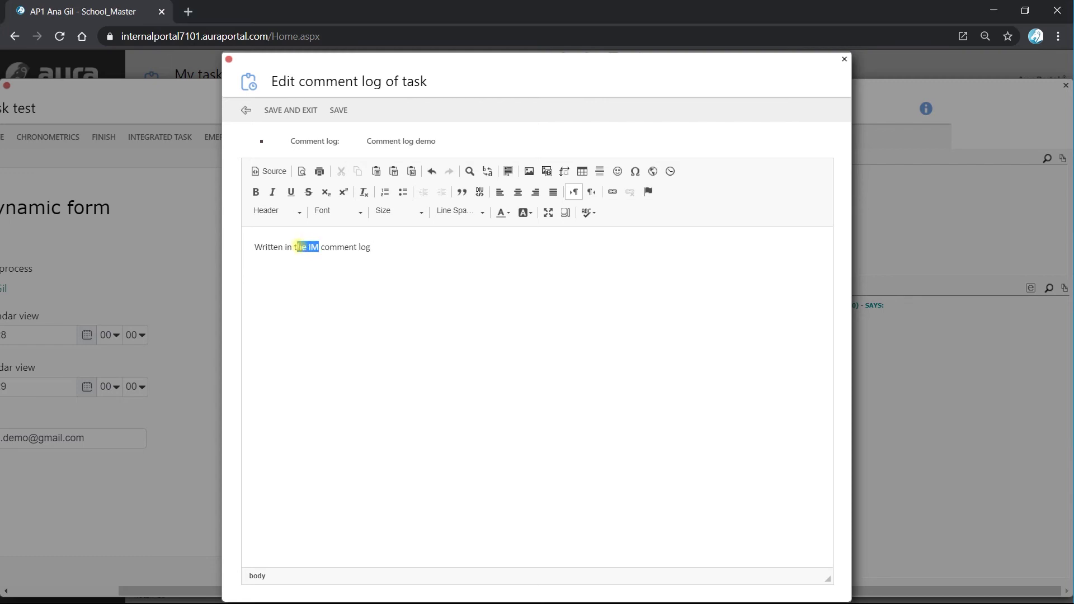
pyautogui.write('by AP1')
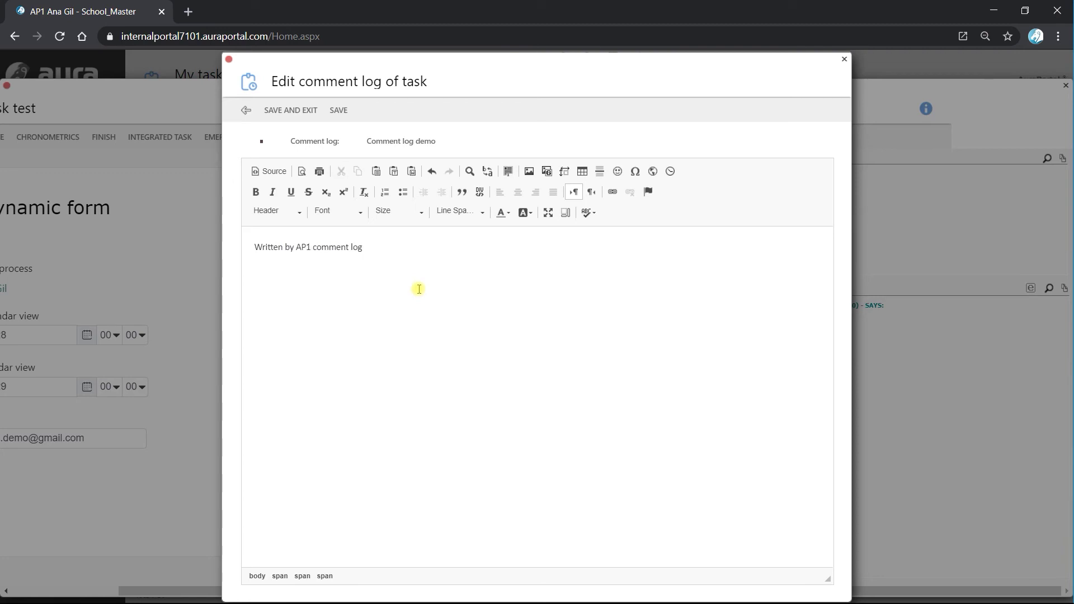
pyautogui.press('Delete')
pyautogui.press('Delete')
pyautogui.press('Delete')
pyautogui.press('Delete')
pyautogui.write('on')
pyautogui.click(298, 116)
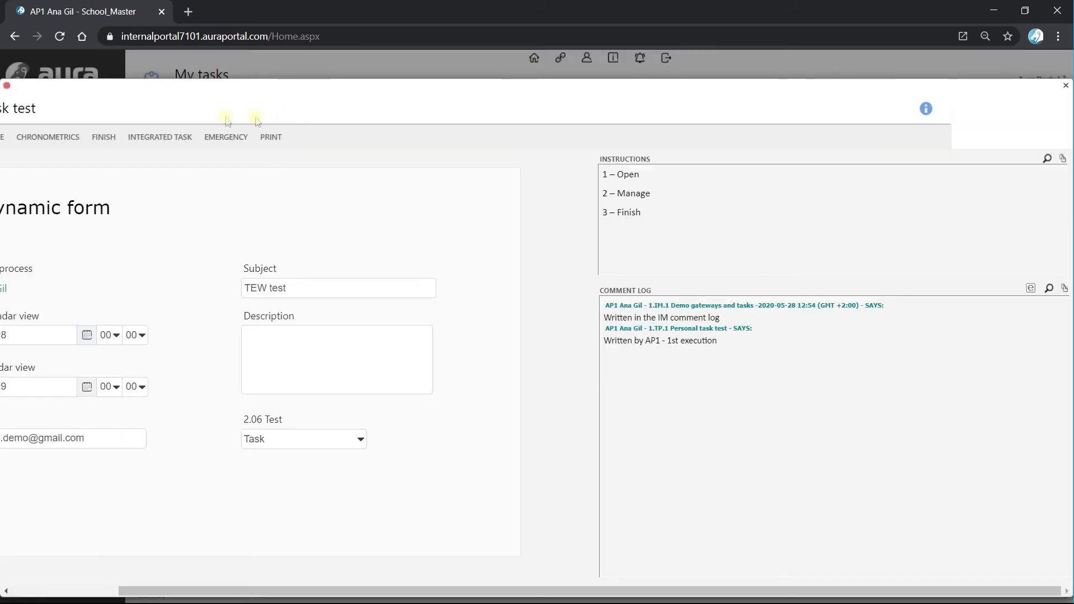
pyautogui.moveTo(430, 590); pyautogui.dragTo(343, 584)
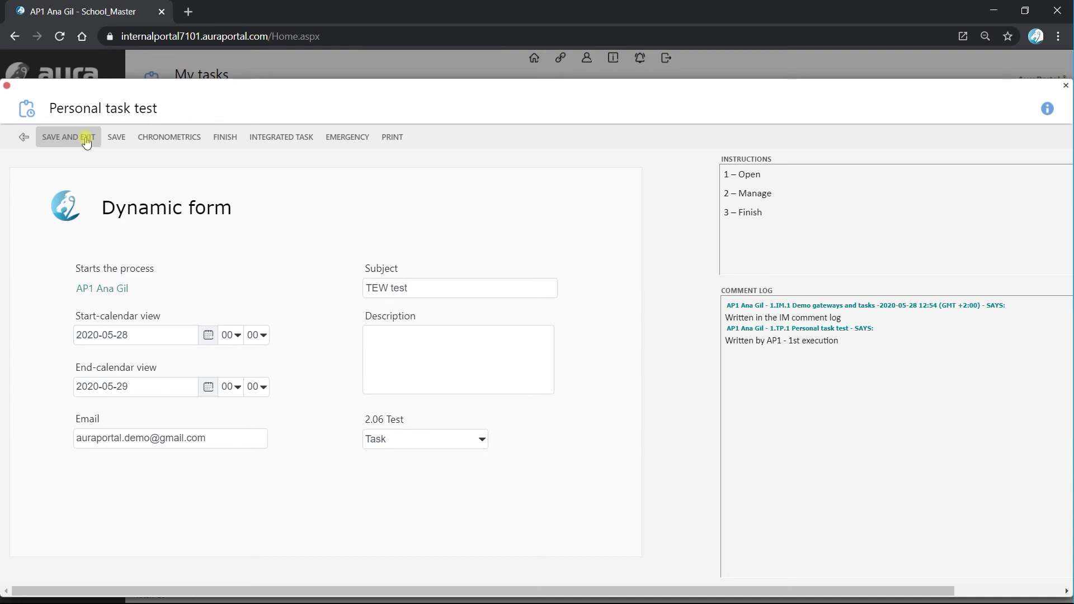
pyautogui.click(222, 137)
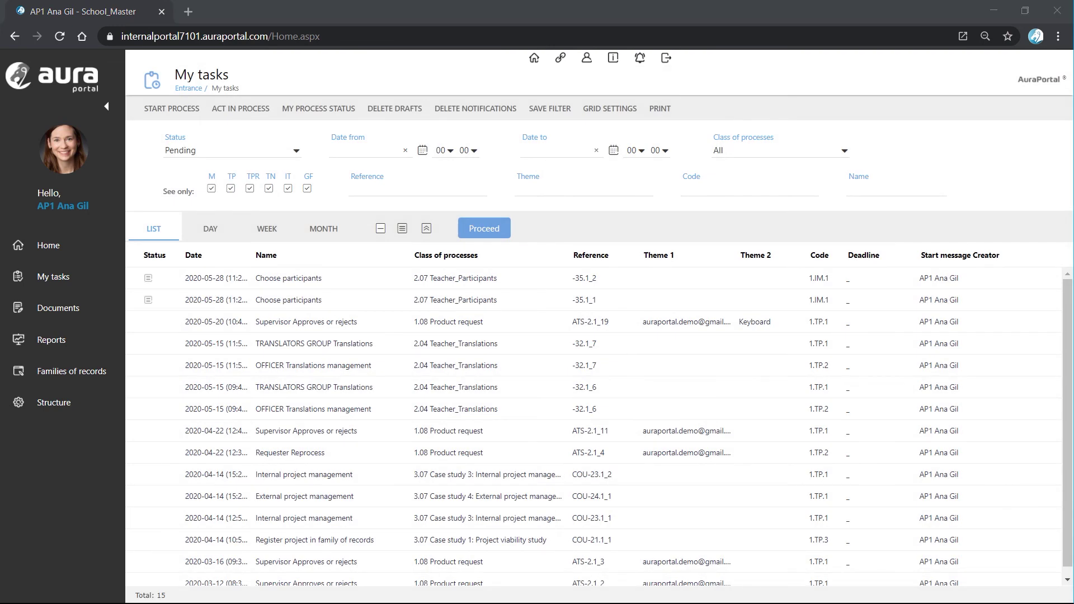
# - Query the Running and Finished executions of "Demo gateways and tasks" in Reports and open the running "TEW test" execution
pyautogui.click(55, 341)
pyautogui.doubleClick(201, 238)
pyautogui.click(474, 135)
pyautogui.click(530, 135)
pyautogui.click(91, 175)
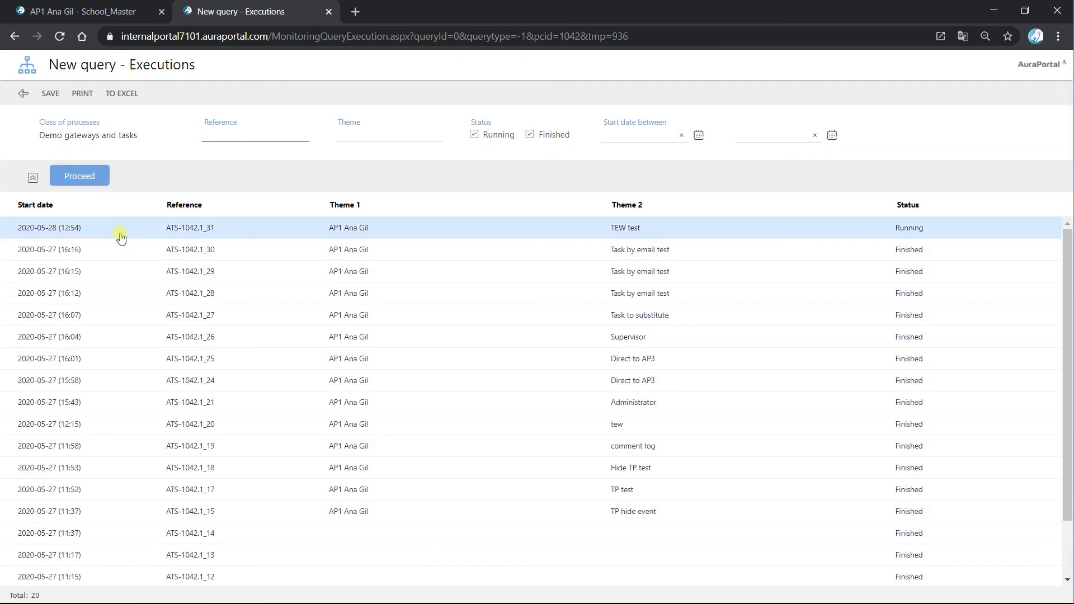
pyautogui.doubleClick(121, 237)
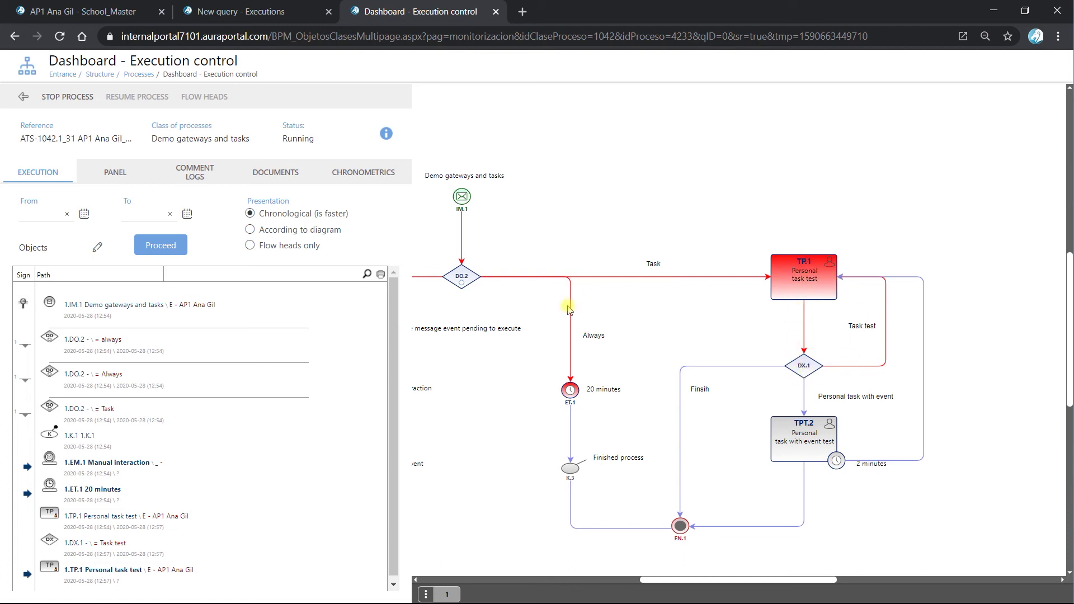
# - Open the pending "Personal task test" from the execution path and save the comment "Written by AP1 – 2nd execution" in its comment log
pyautogui.scroll(-1, 395, 373)
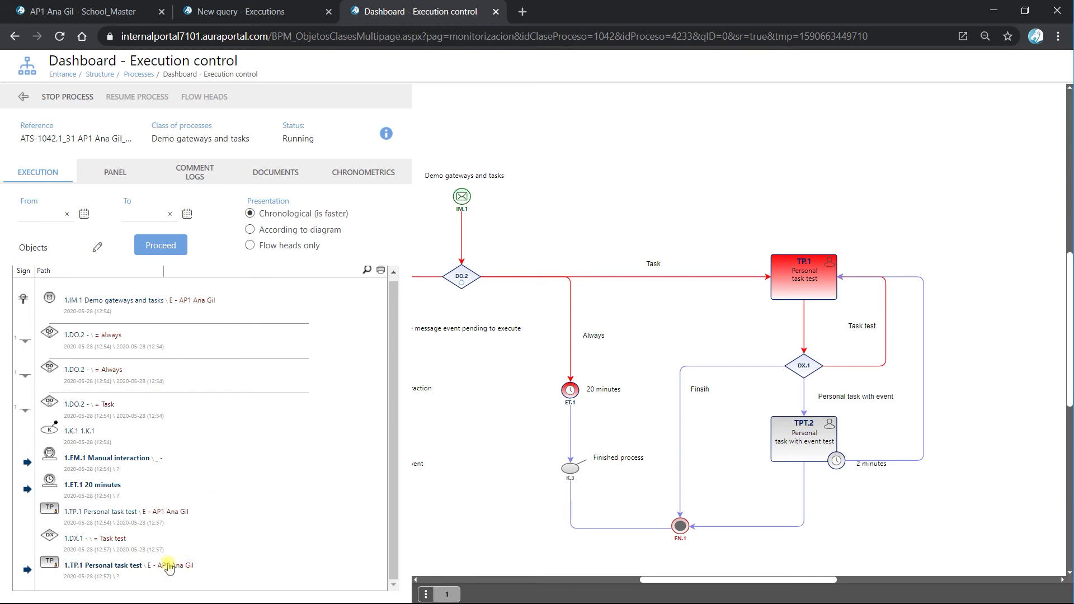
pyautogui.click(50, 563)
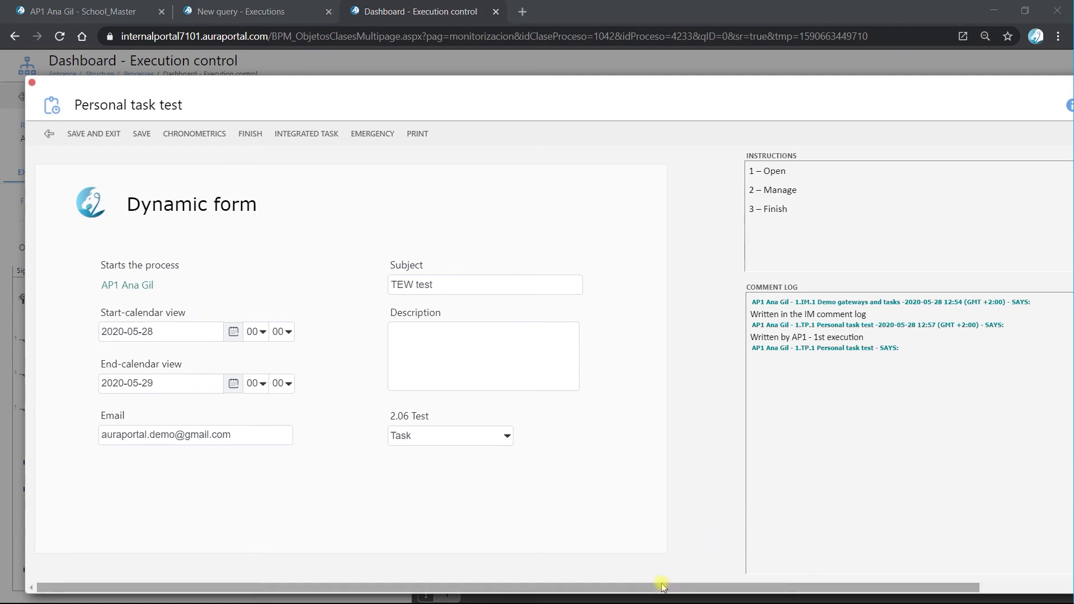
pyautogui.moveTo(659, 587); pyautogui.dragTo(833, 585)
pyautogui.click(1053, 284)
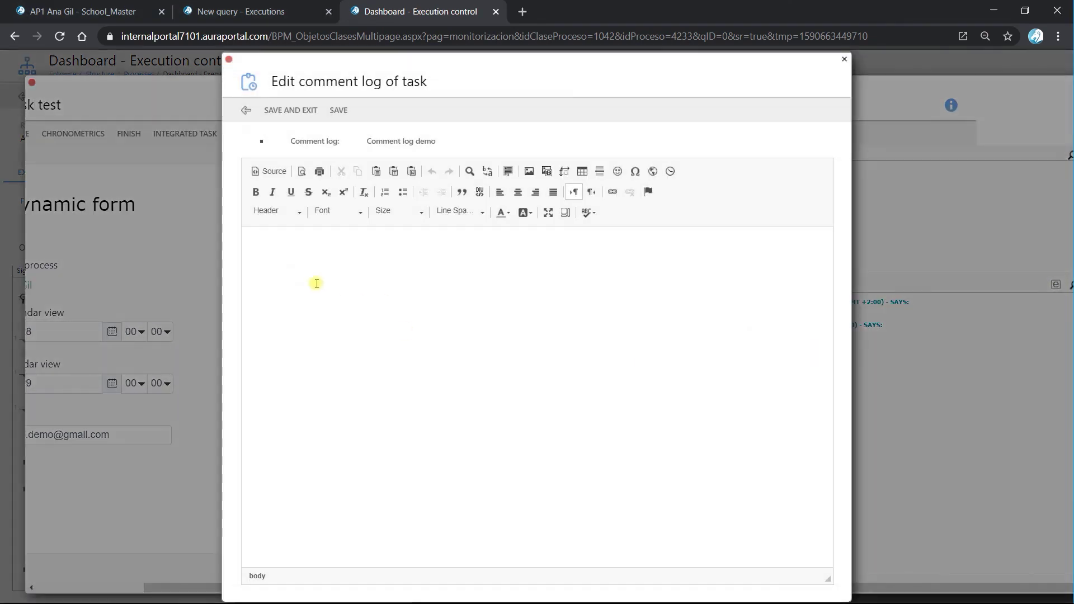
pyautogui.write('Written by AP1 – 2nd execution')
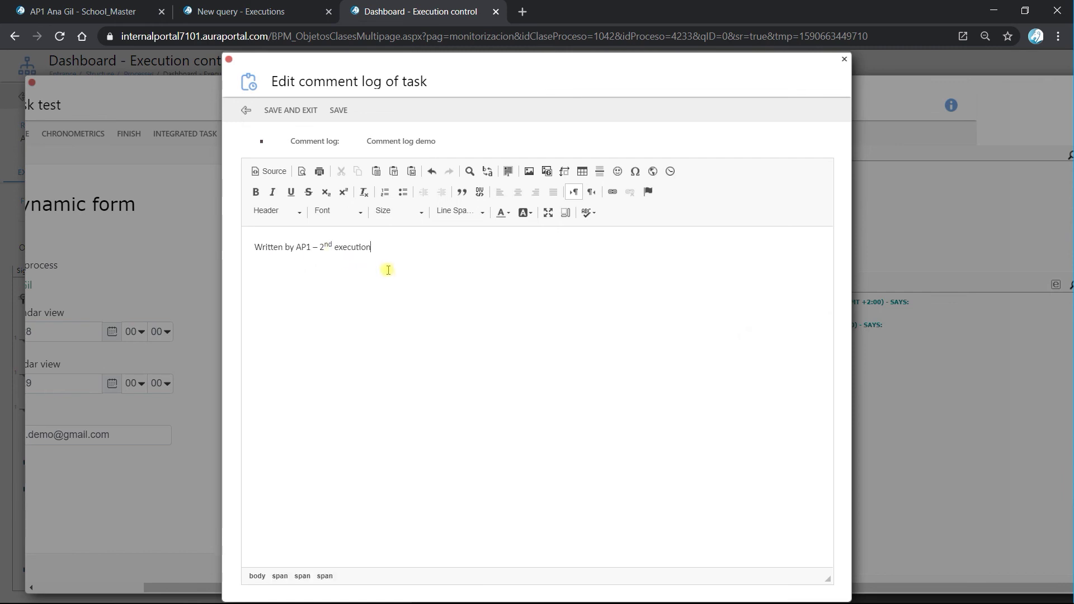
pyautogui.click(292, 112)
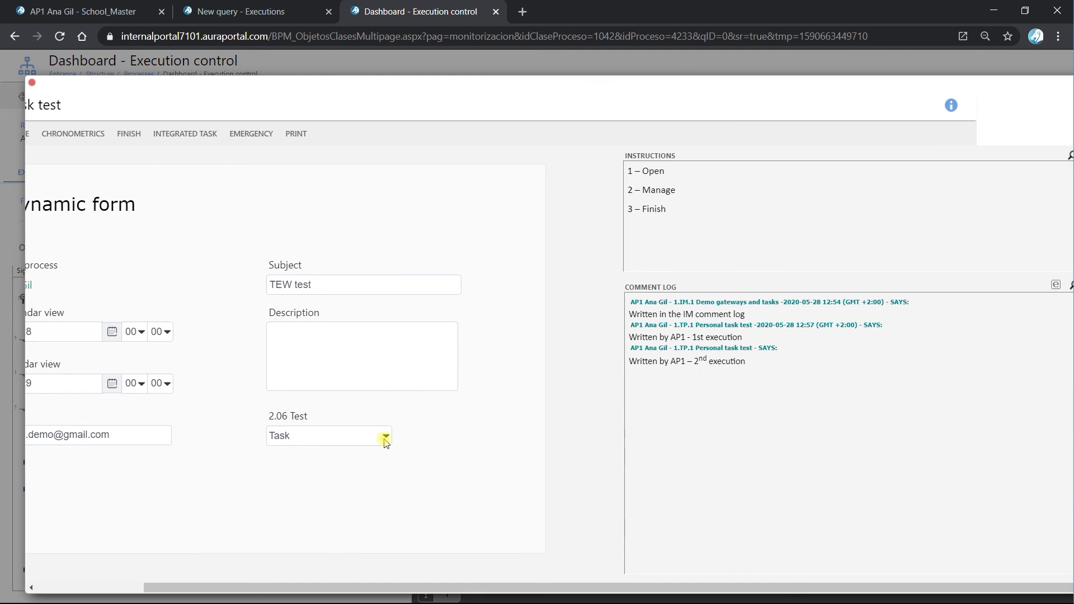
# - Set the 2.06 Test field of "Personal task test" to "Task with event" and finish the task
pyautogui.click(385, 442)
pyautogui.click(376, 476)
pyautogui.moveTo(417, 582); pyautogui.dragTo(283, 588)
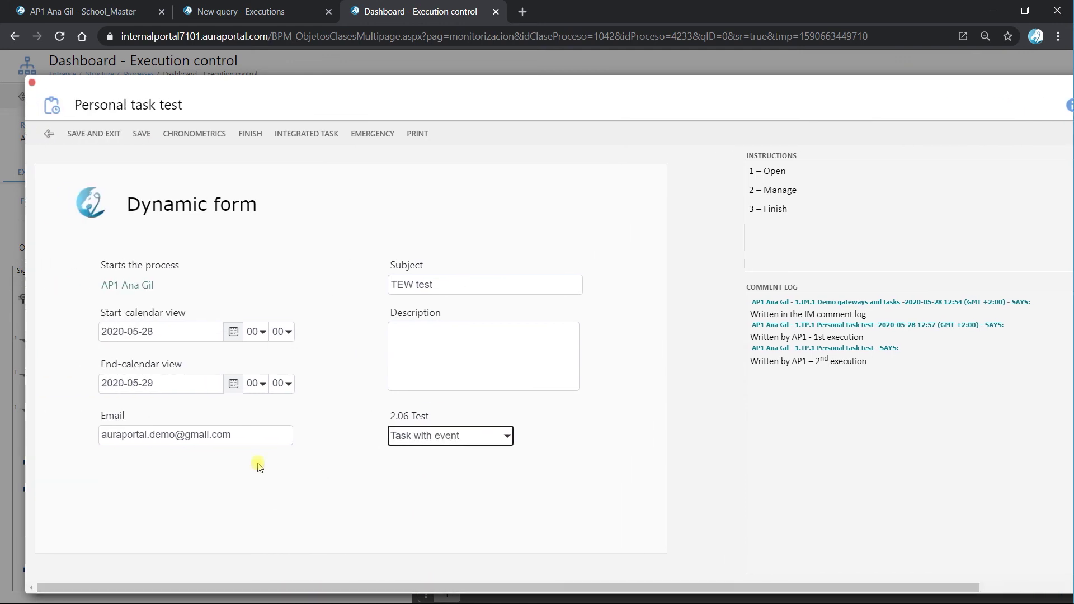
pyautogui.click(250, 136)
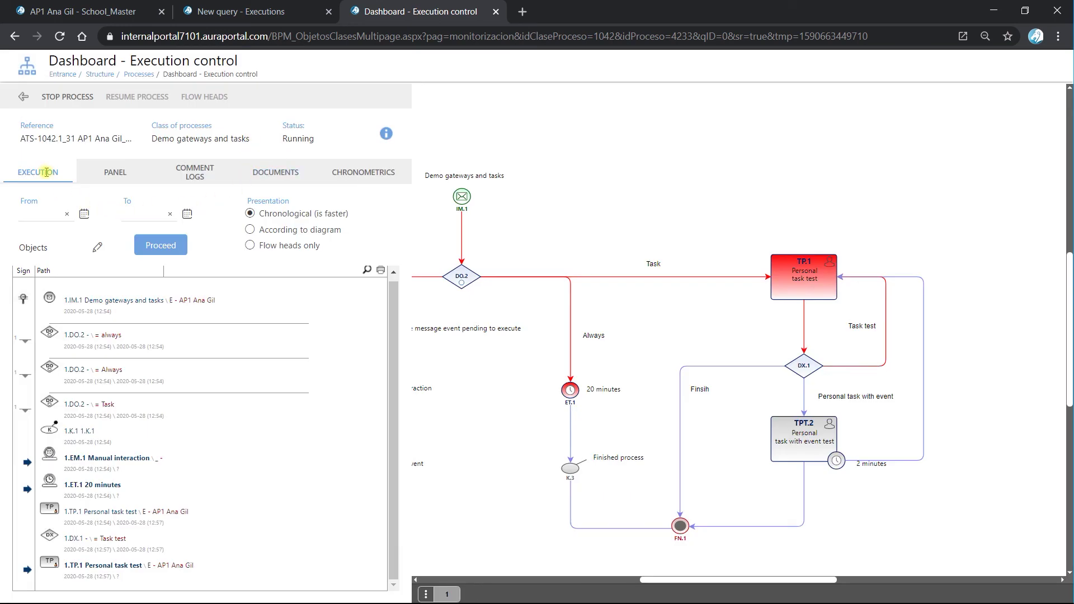
# - Refresh the execution path, open the pending "Personal task with event test" to check its comment log, and save and exit
pyautogui.click(38, 172)
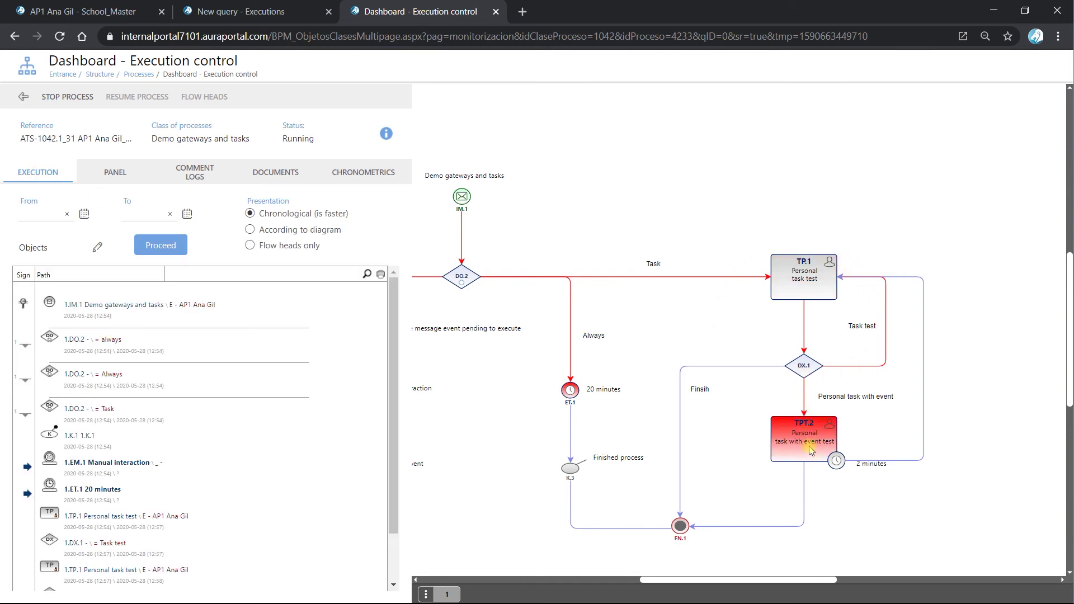
pyautogui.scroll(-2, 391, 428)
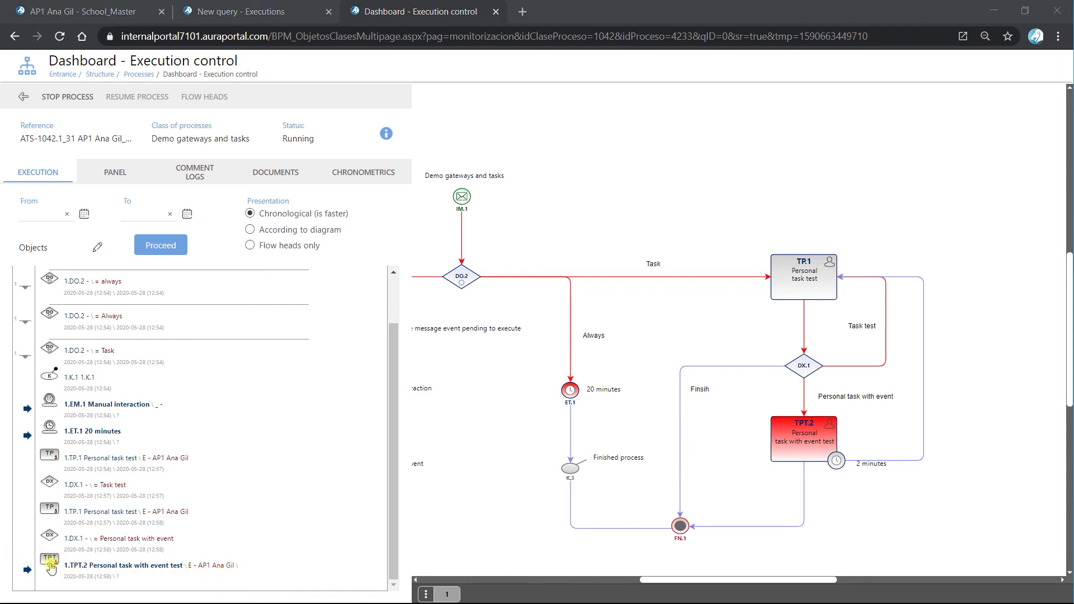
pyautogui.click(50, 559)
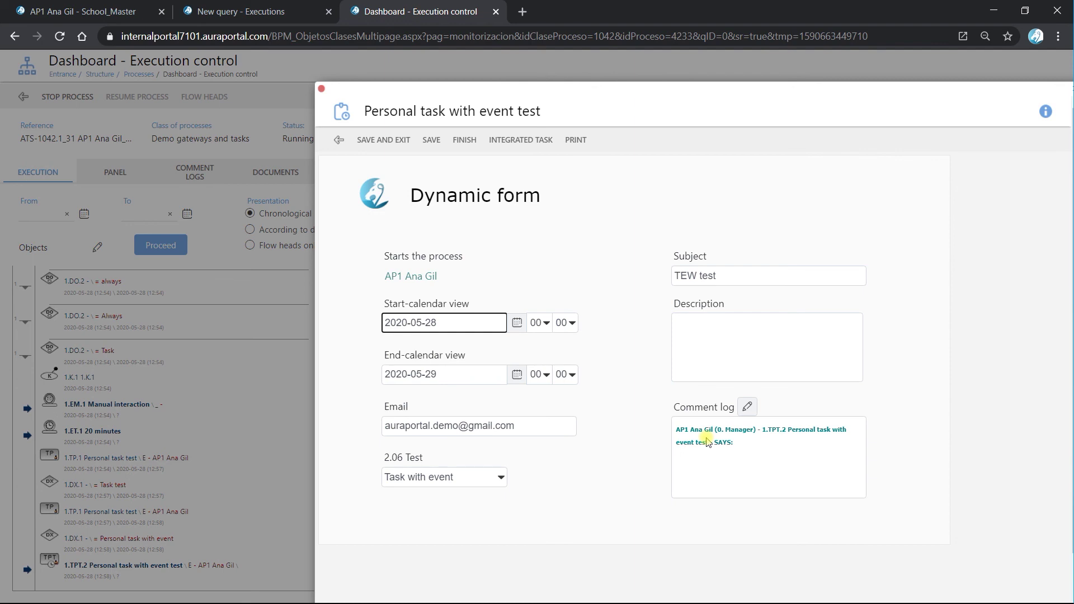
pyautogui.click(382, 143)
# - Open the "Demo gateways and tasks" class from the Processes list in Structure
pyautogui.click(190, 17)
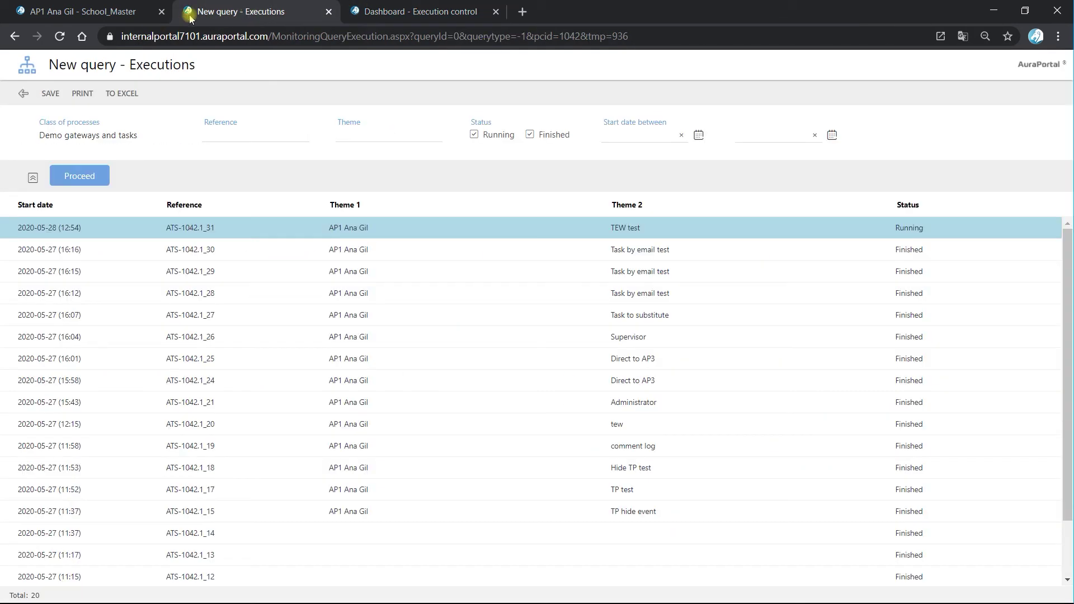
pyautogui.click(140, 12)
pyautogui.click(51, 402)
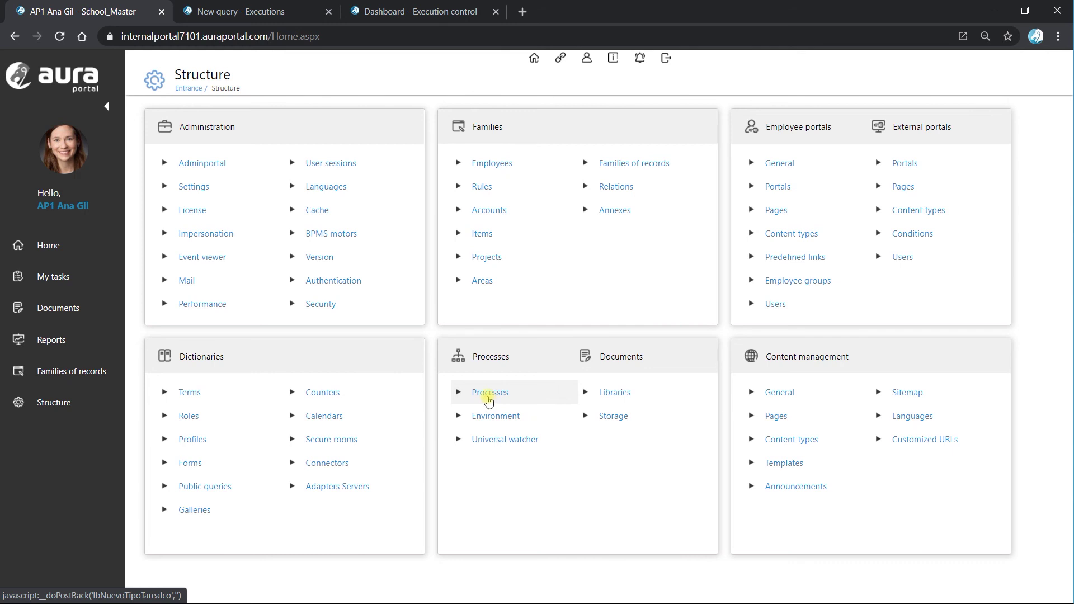
pyautogui.click(488, 394)
pyautogui.scroll(-5, 487, 397)
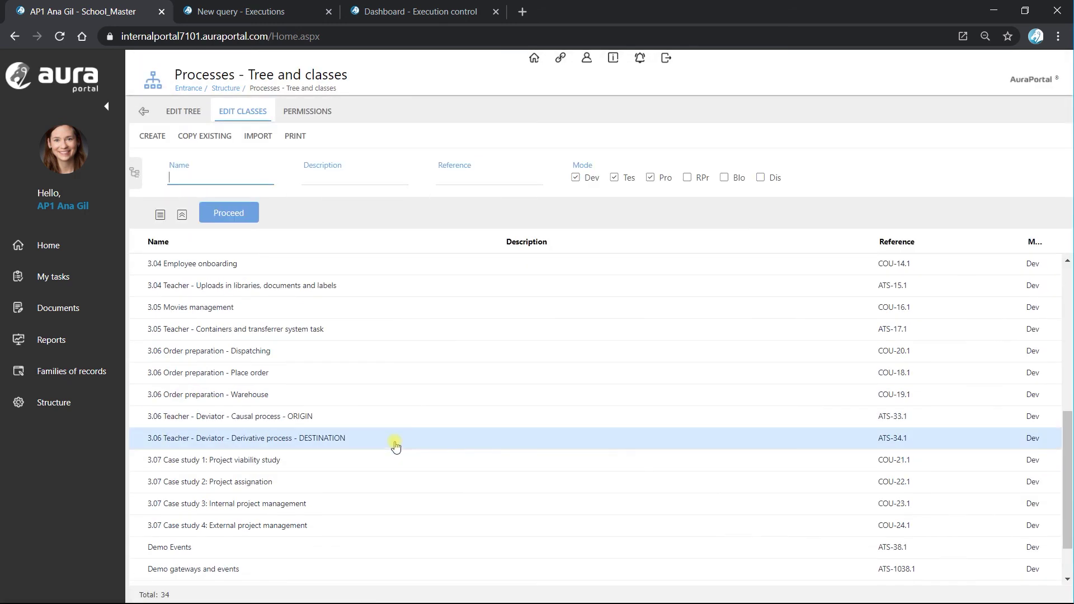
pyautogui.scroll(-2, 266, 484)
pyautogui.click(240, 529)
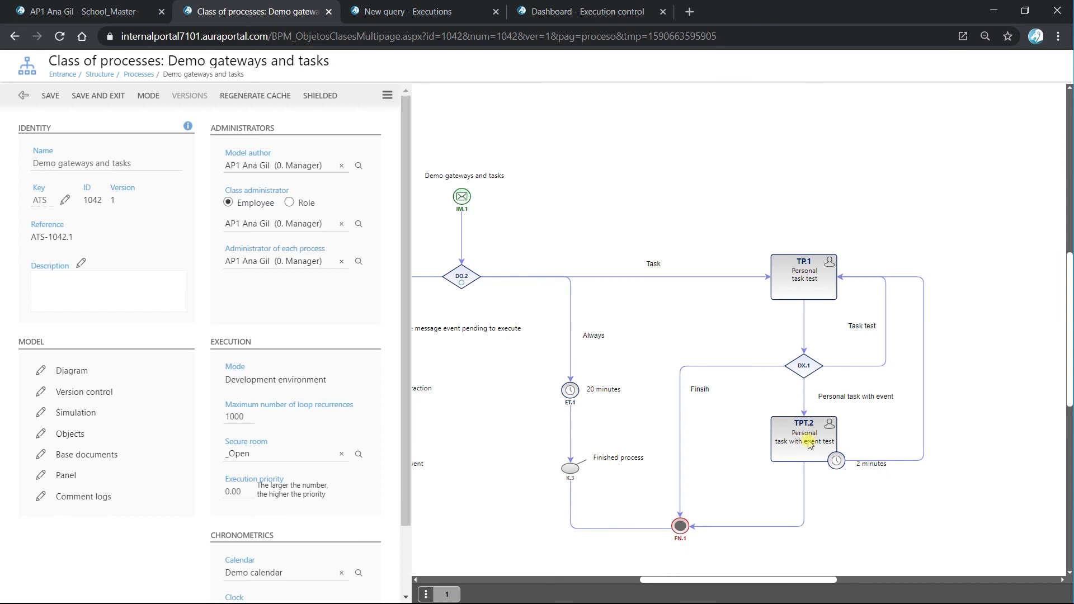
# - Open the default dynamic form of task TPT.2, "Demo personal task with event", for editing
pyautogui.click(809, 444)
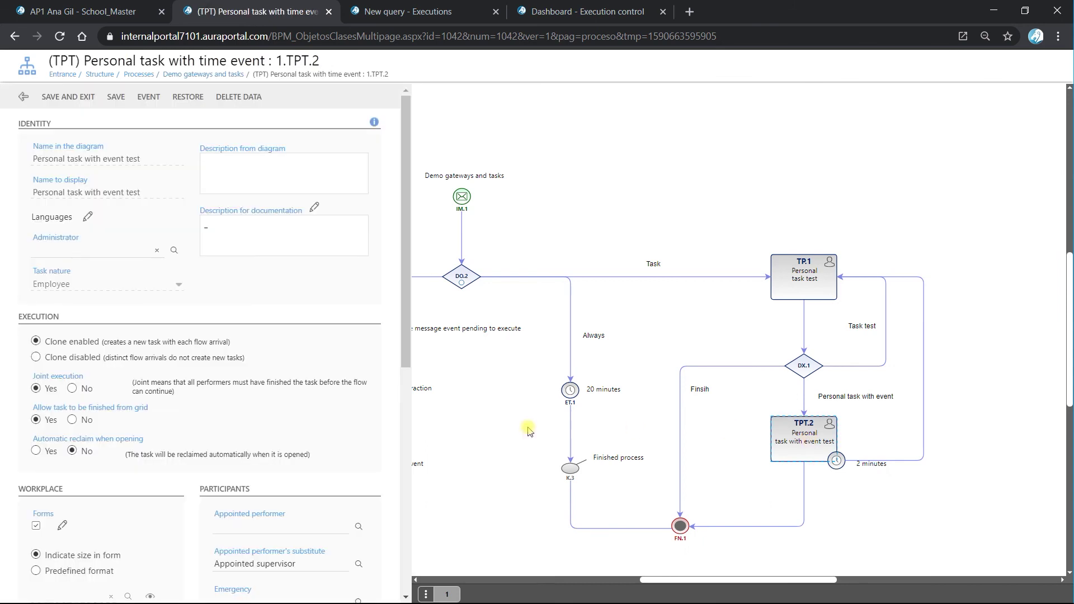
pyautogui.scroll(-3, 168, 409)
pyautogui.click(62, 317)
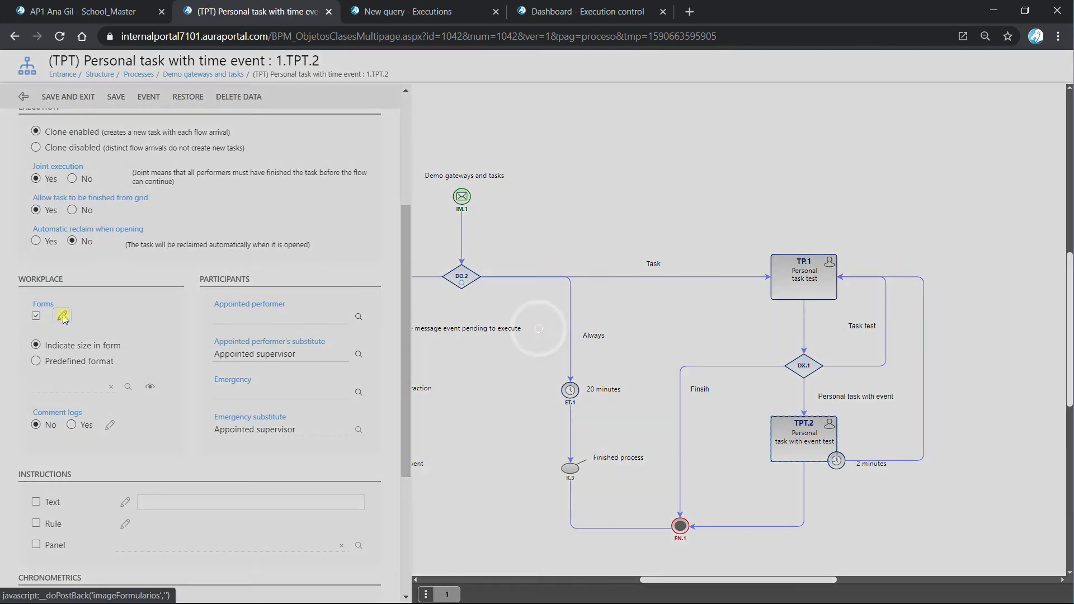
pyautogui.click(348, 282)
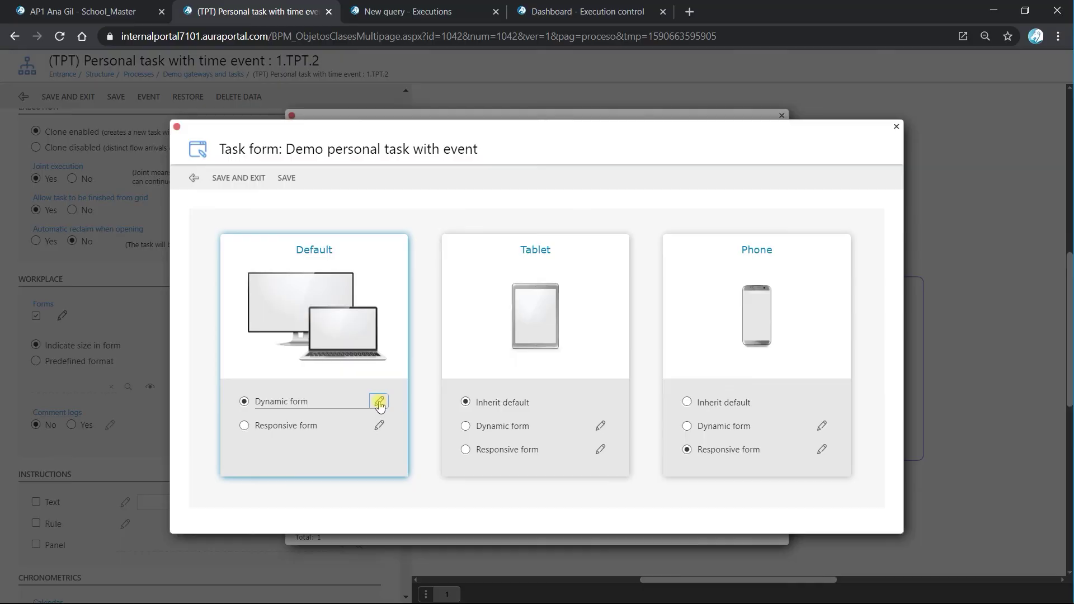
pyautogui.click(380, 403)
# - Link the form's Comment log field to "Comment log demo" and save the field
pyautogui.click(624, 319)
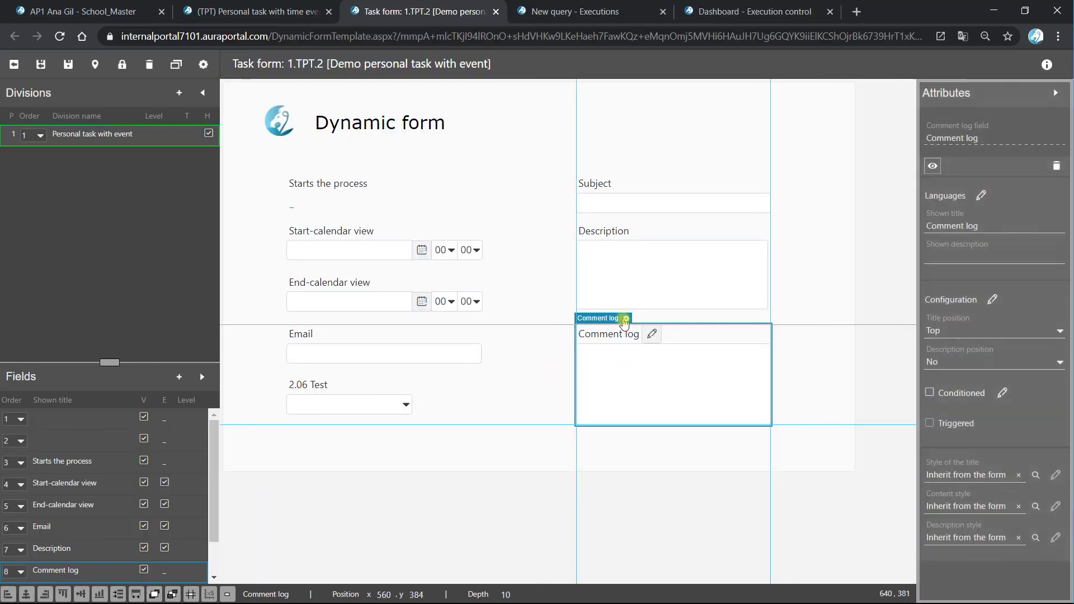
pyautogui.click(624, 319)
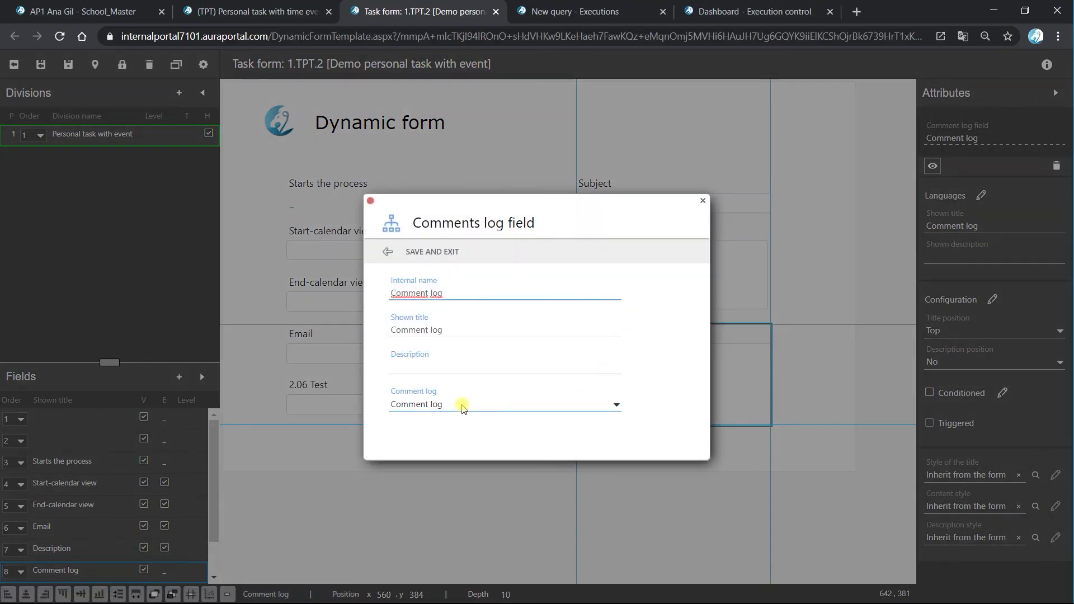
pyautogui.click(594, 405)
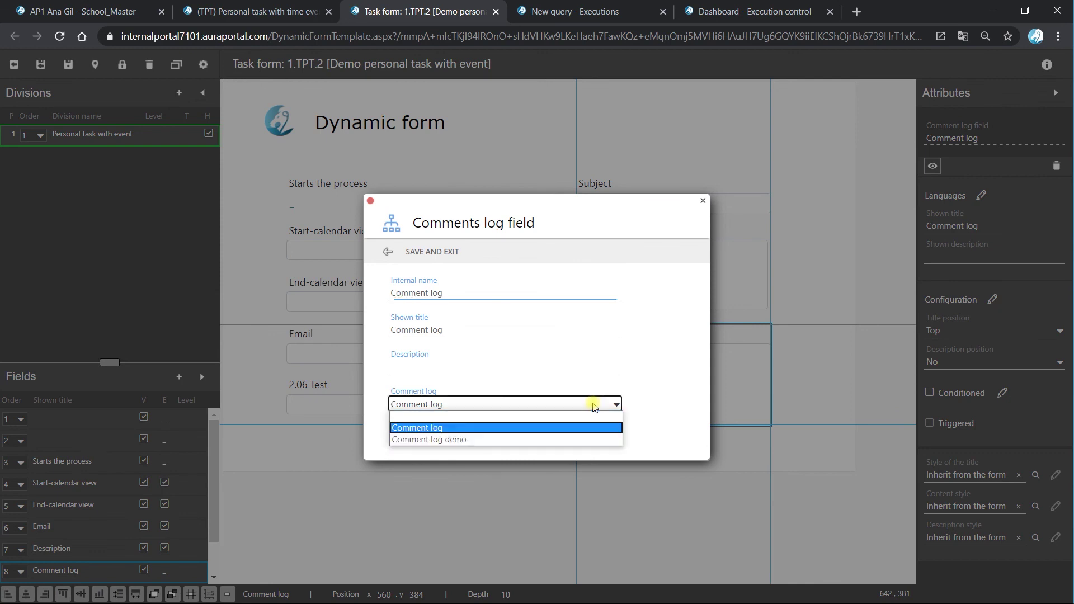
pyautogui.click(489, 440)
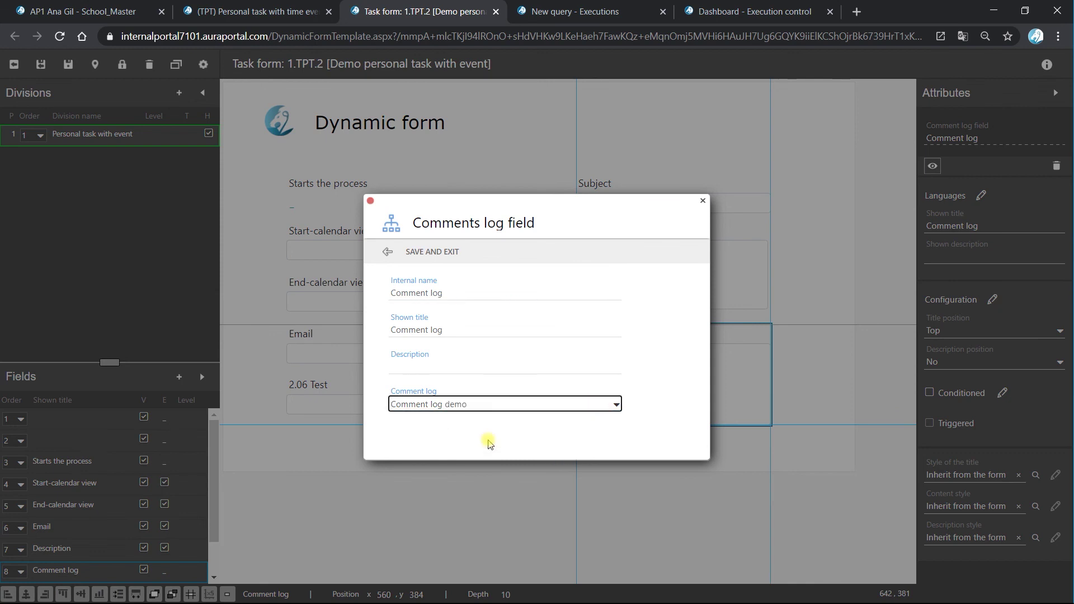
pyautogui.click(443, 253)
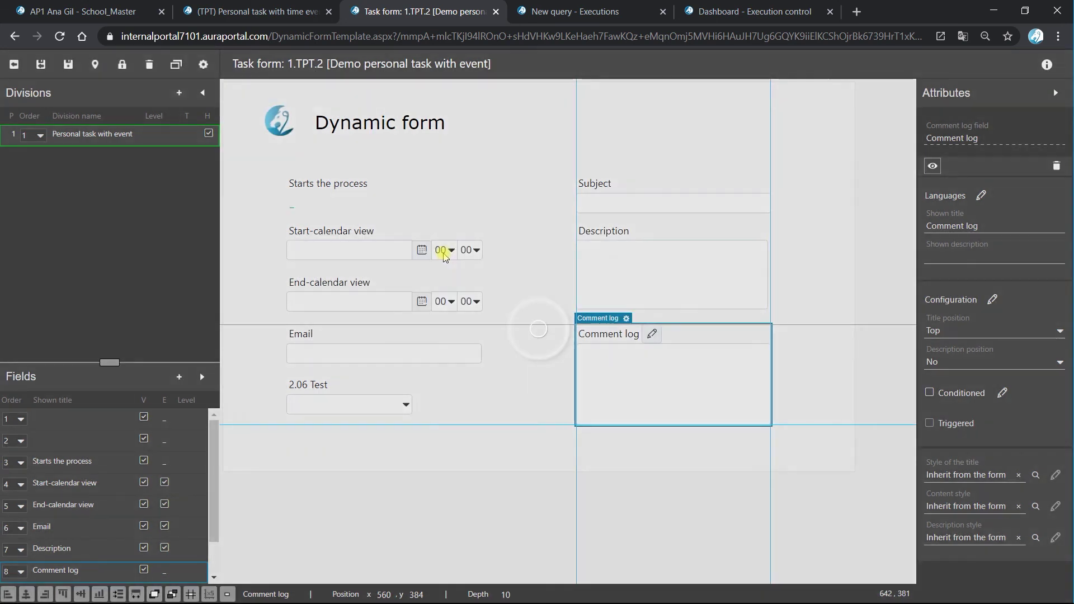
# - Save and close the task form, the TPT.2 task settings and the "Demo gateways and tasks" class
pyautogui.click(66, 70)
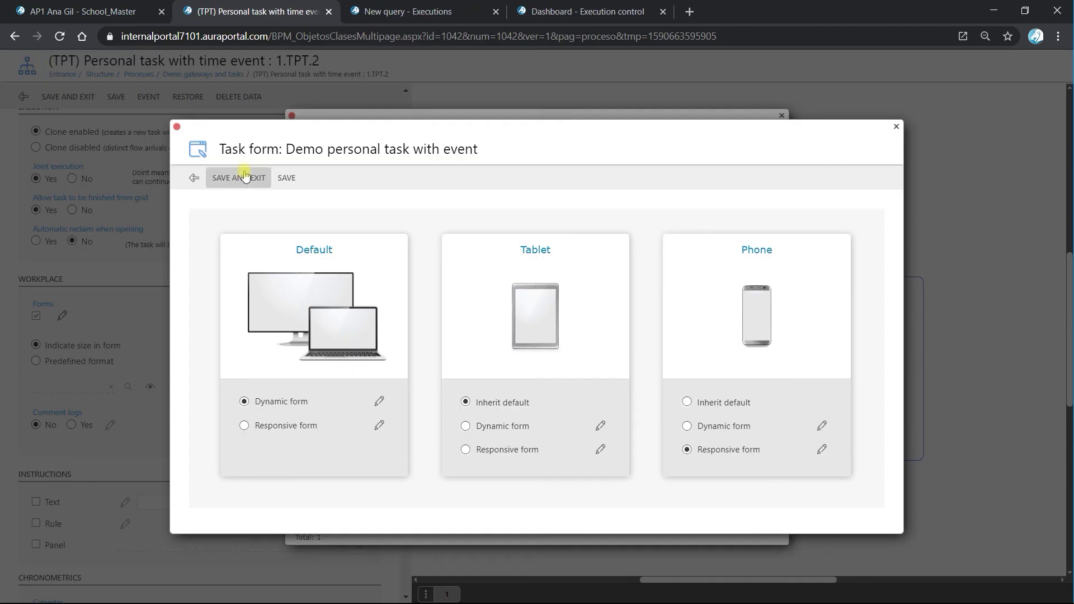
pyautogui.click(238, 177)
pyautogui.click(354, 168)
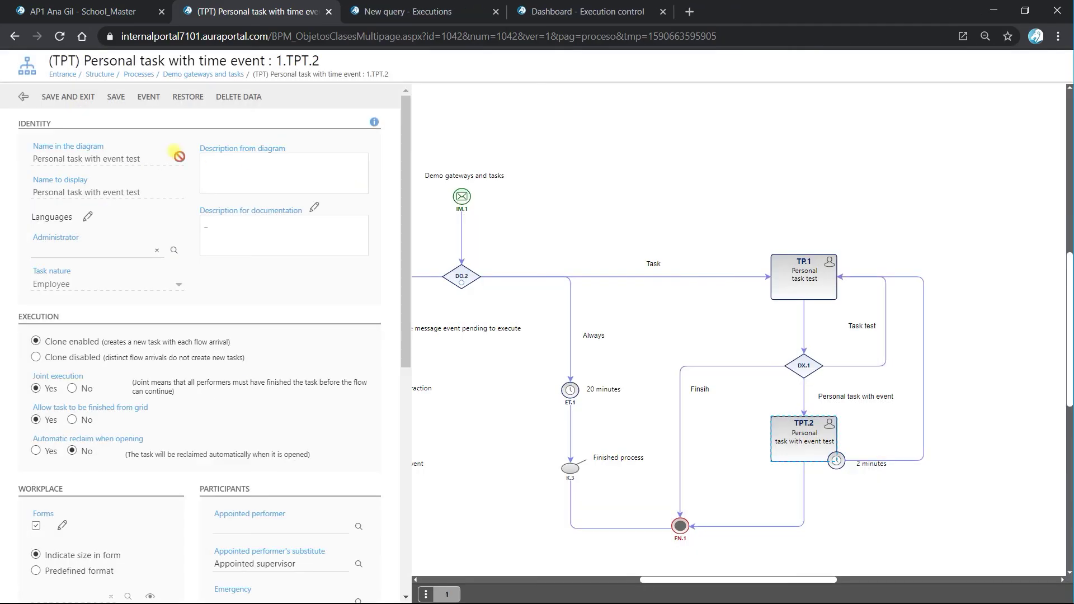
pyautogui.click(70, 98)
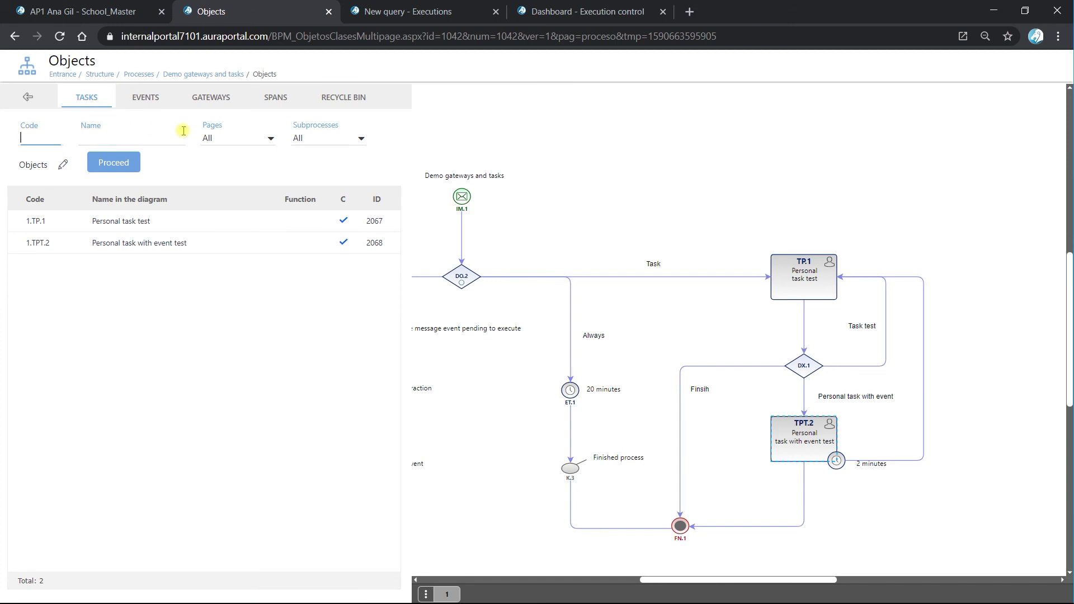
pyautogui.click(27, 98)
pyautogui.click(93, 99)
# - Return to the execution dashboard, refresh the path, reopen "Personal task with event test" and read through its comment log
pyautogui.click(404, 15)
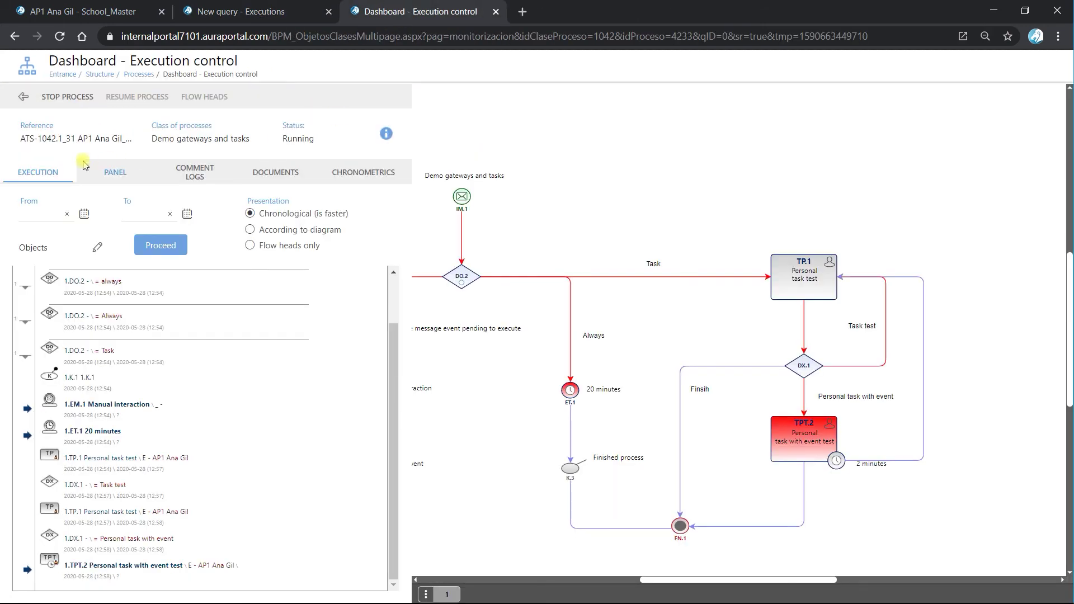
pyautogui.click(40, 174)
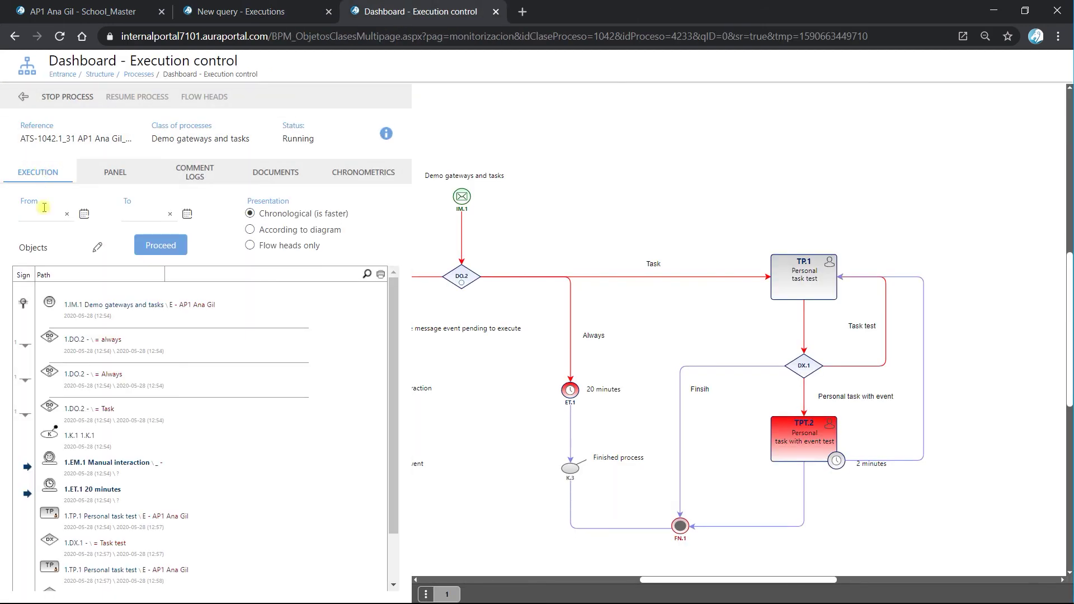
pyautogui.scroll(-2, 206, 475)
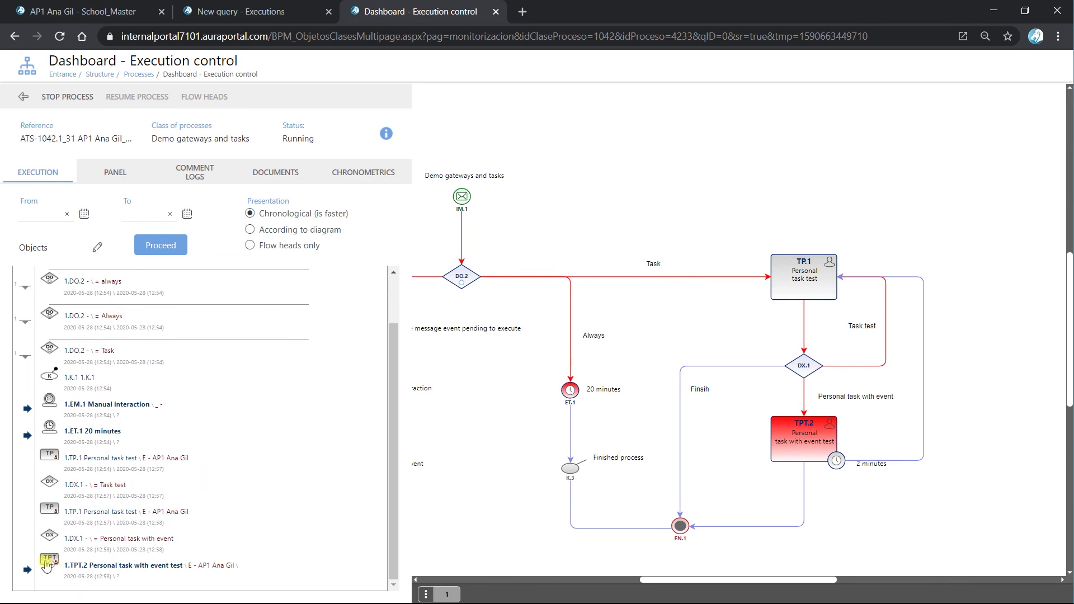
pyautogui.click(47, 559)
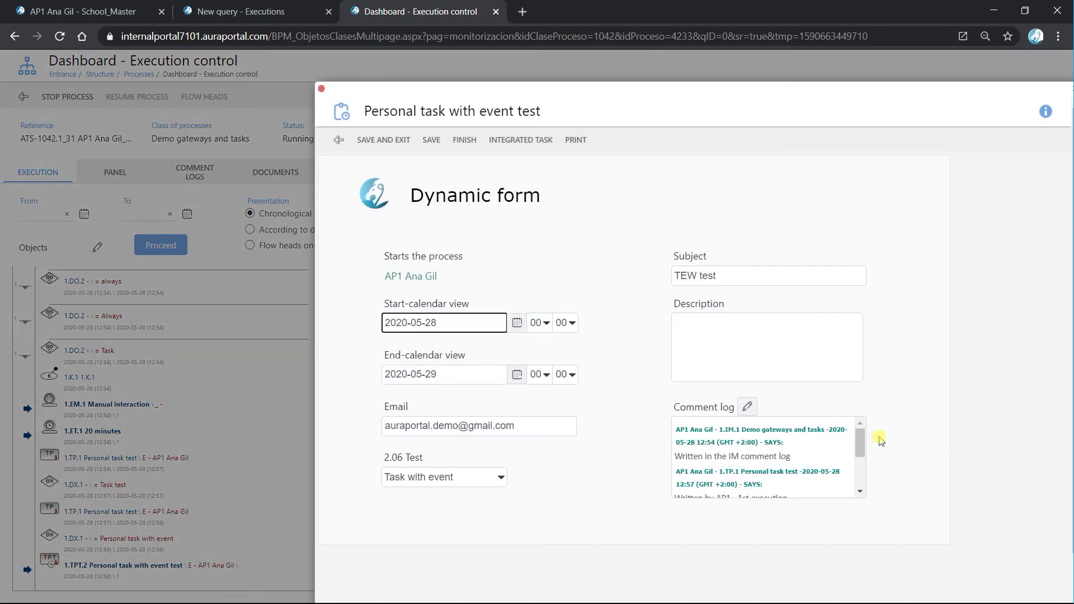
pyautogui.scroll(-3, 858, 447)
pyautogui.moveTo(863, 490); pyautogui.dragTo(861, 439)
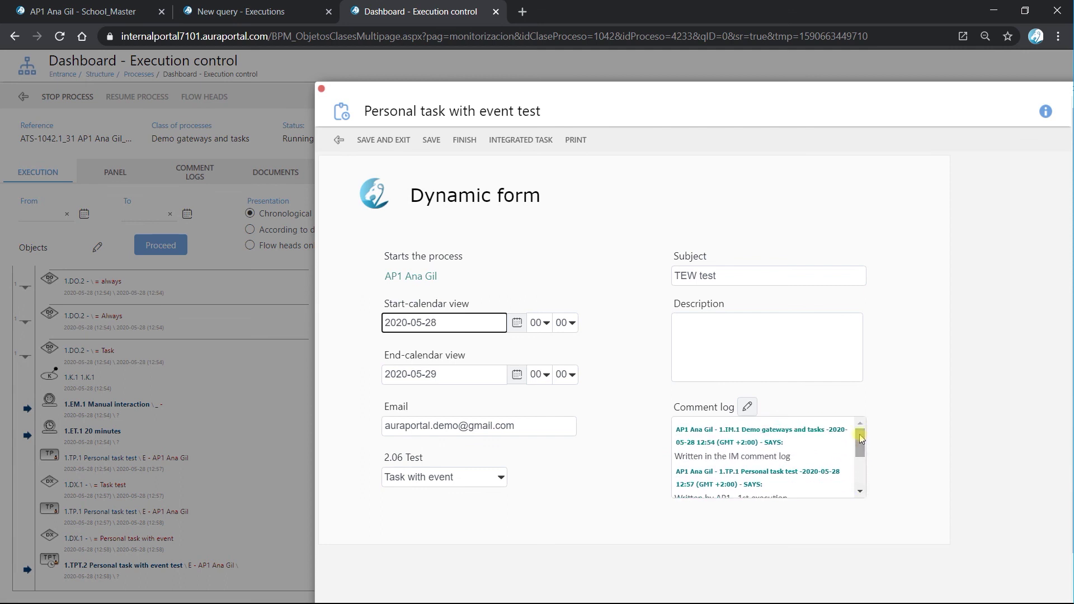